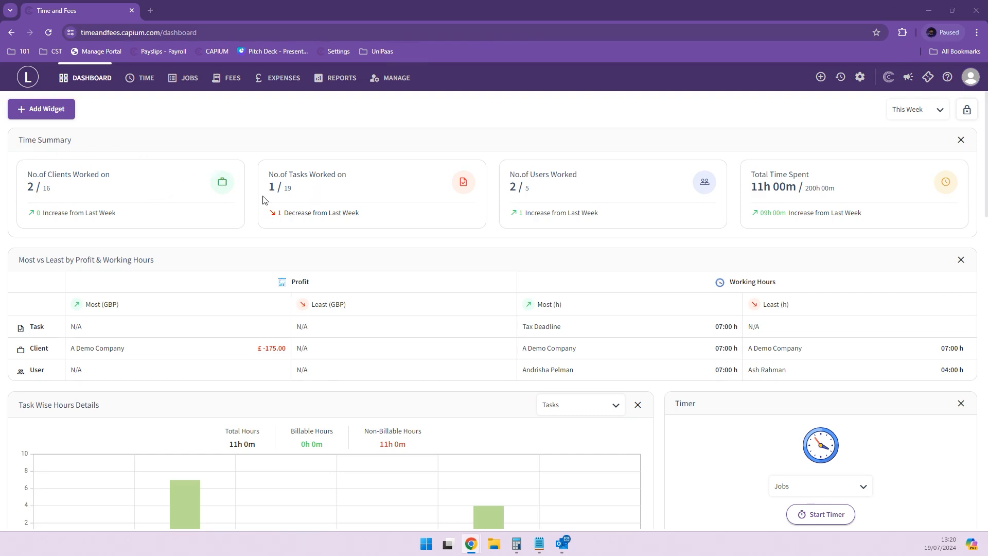
- Review the dashboard widgets on time, profit, task hours and job status, and view the available reporting periods
{"action": "scroll", "coordinate": [77, 319], "scroll_direction": "down", "scroll_amount": 1}
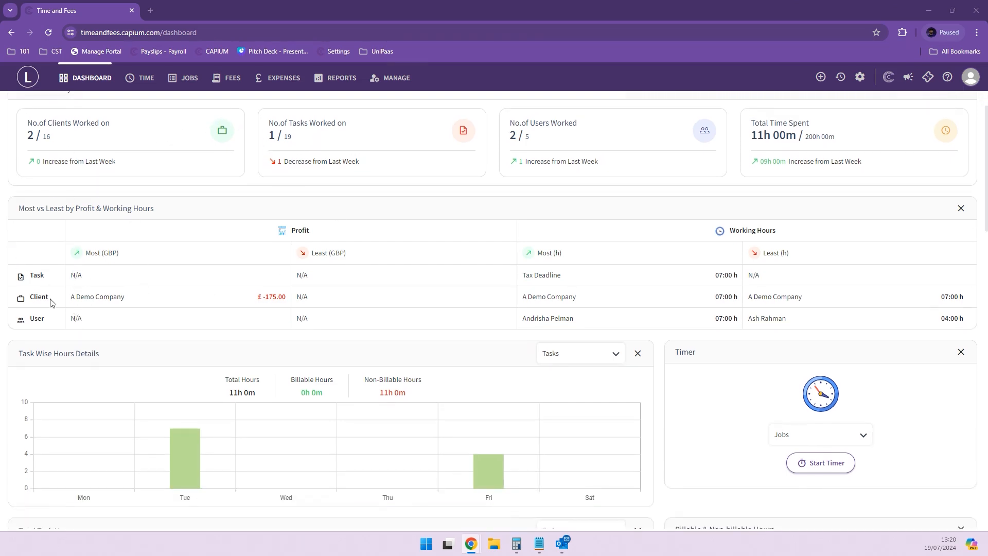
{"action": "scroll", "coordinate": [168, 337], "scroll_direction": "down", "scroll_amount": 1}
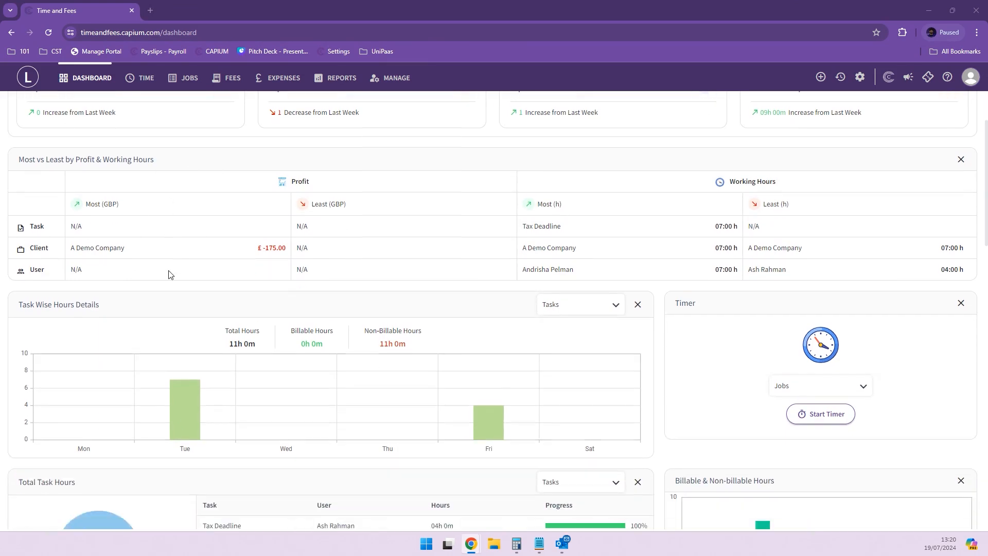
{"action": "scroll", "coordinate": [309, 327], "scroll_direction": "down", "scroll_amount": 1}
{"action": "scroll", "coordinate": [310, 326], "scroll_direction": "down", "scroll_amount": 1}
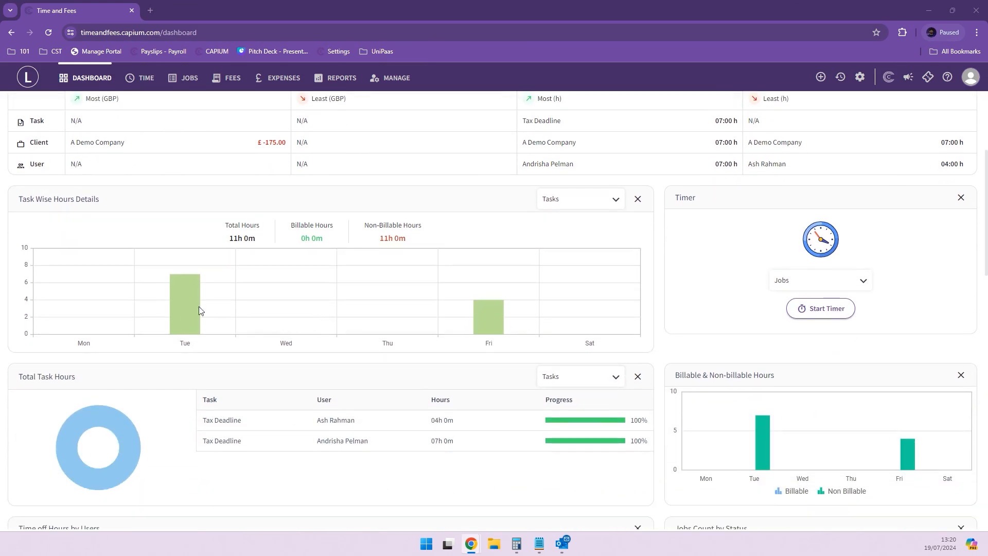
{"action": "scroll", "coordinate": [267, 278], "scroll_direction": "down", "scroll_amount": 2}
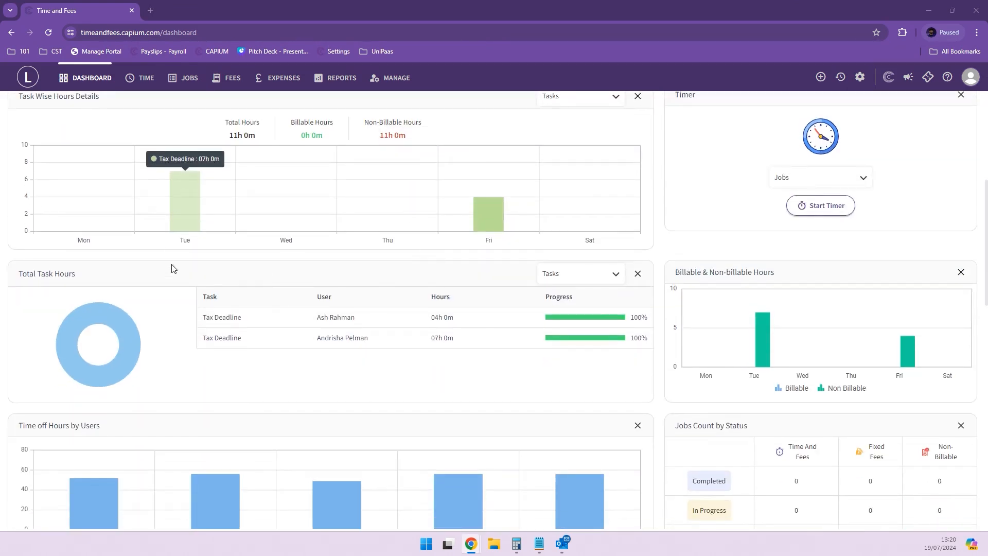
{"action": "scroll", "coordinate": [450, 311], "scroll_direction": "down", "scroll_amount": 4}
{"action": "scroll", "coordinate": [451, 304], "scroll_direction": "up", "scroll_amount": 10}
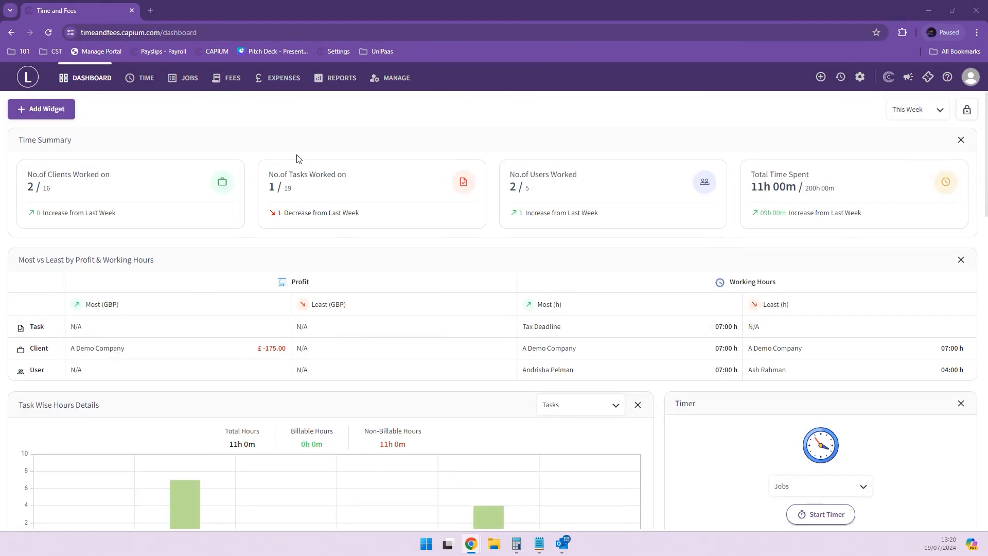
{"action": "left_click", "coordinate": [910, 113]}
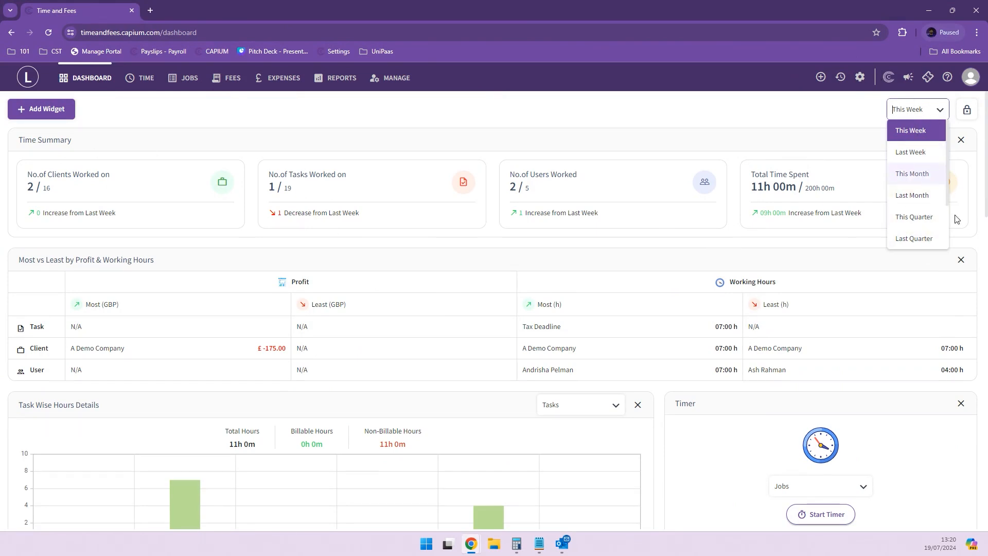
{"action": "left_click", "coordinate": [736, 103]}
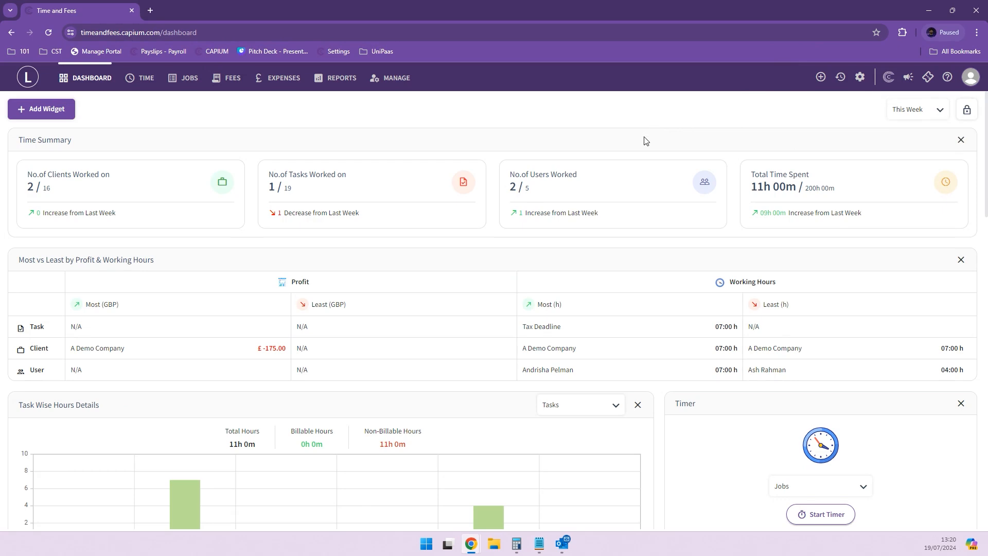
- Open a new user form in user management and view the permission levels that can be assigned
{"action": "left_click", "coordinate": [139, 81]}
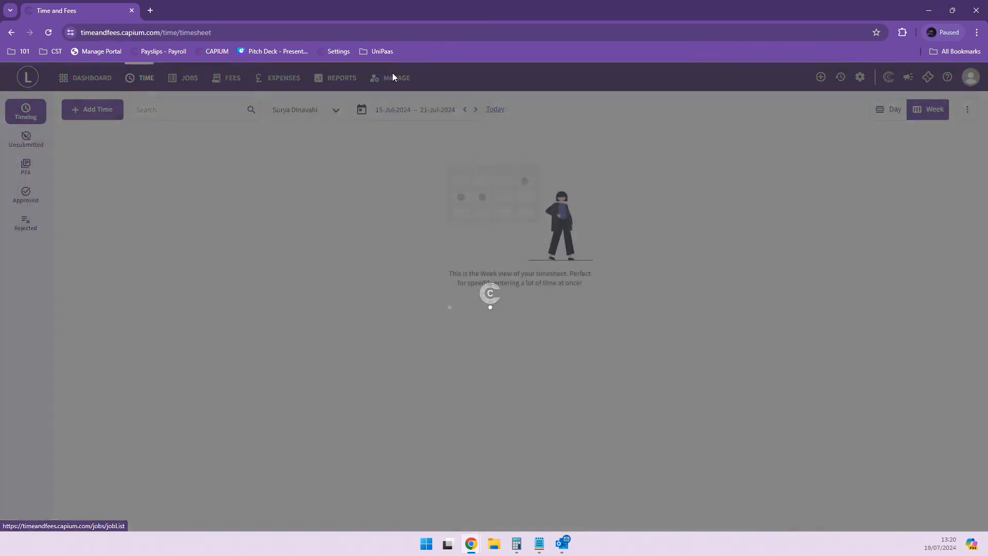
{"action": "left_click", "coordinate": [393, 78]}
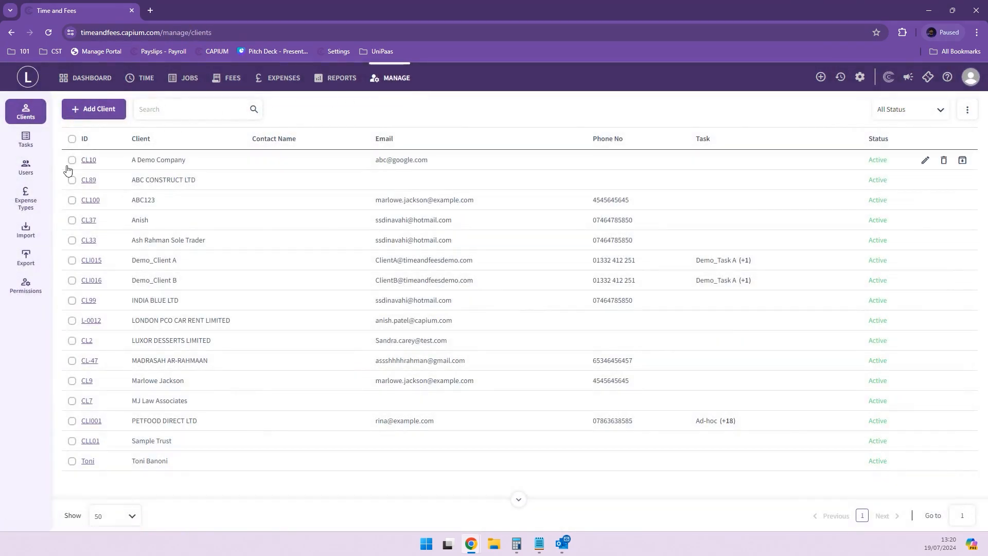
{"action": "left_click", "coordinate": [27, 169]}
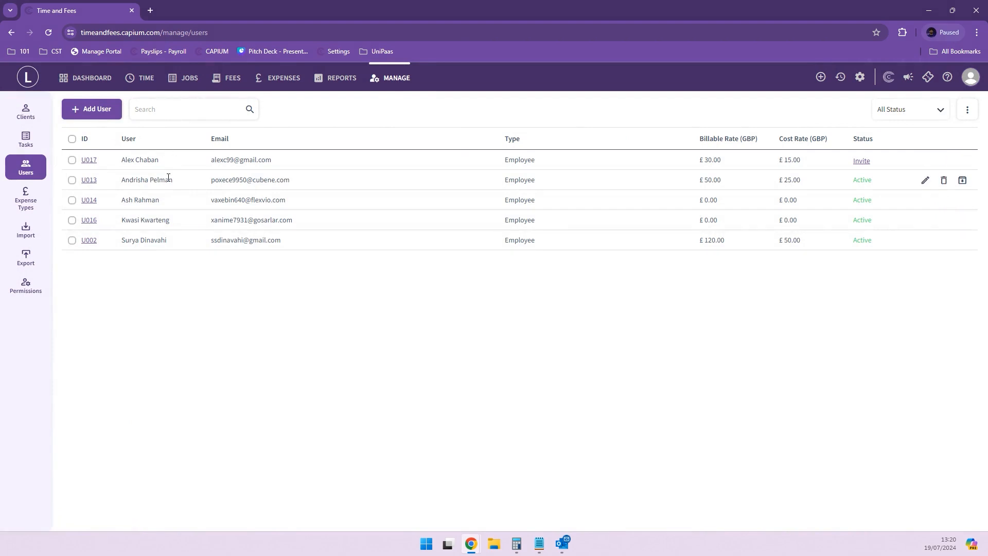
{"action": "left_click", "coordinate": [86, 109]}
{"action": "scroll", "coordinate": [289, 283], "scroll_direction": "down", "scroll_amount": 2}
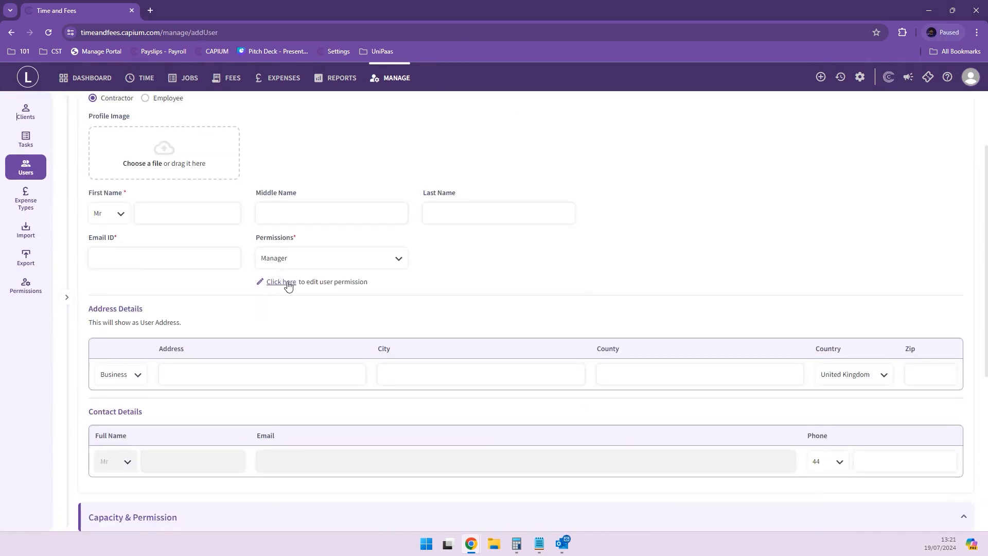
{"action": "left_click", "coordinate": [304, 261]}
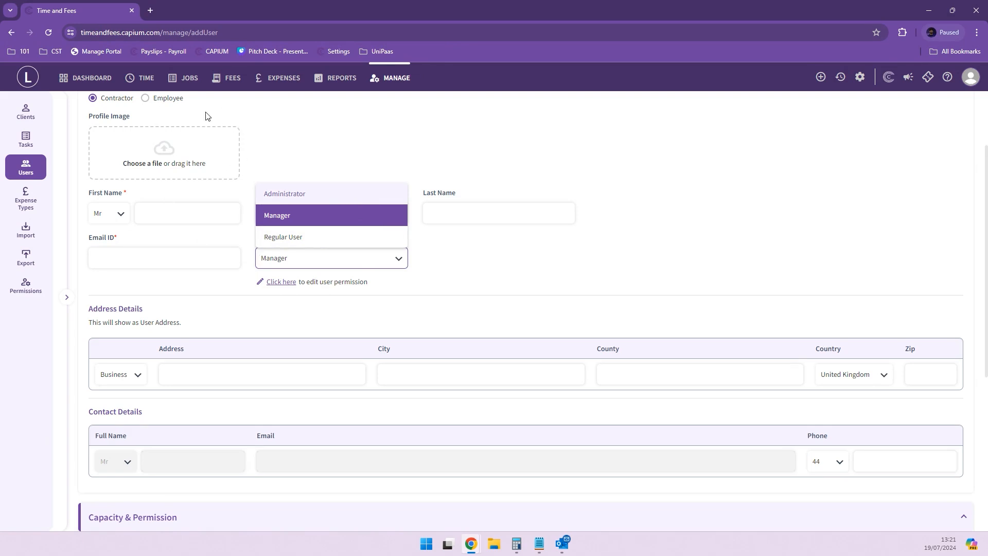
- Show the weekly timesheet for all users and view the individual users available in the filter
{"action": "left_click", "coordinate": [138, 81]}
{"action": "left_click", "coordinate": [138, 80]}
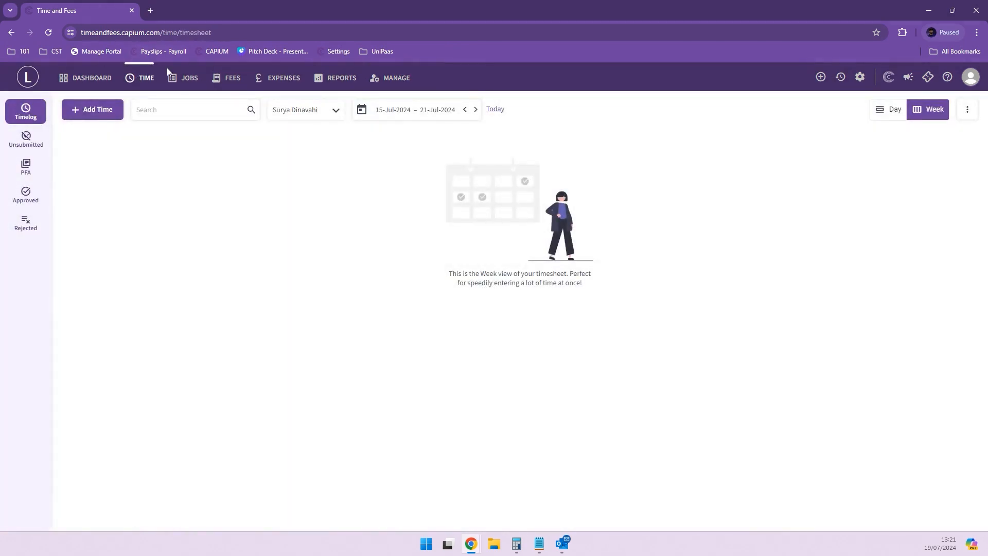
{"action": "left_click", "coordinate": [275, 115]}
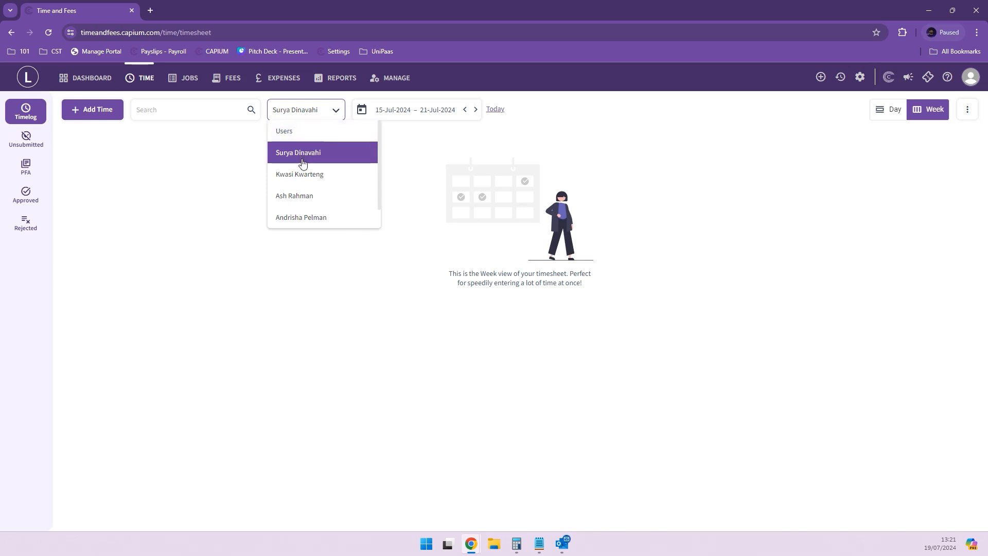
{"action": "left_click", "coordinate": [300, 131]}
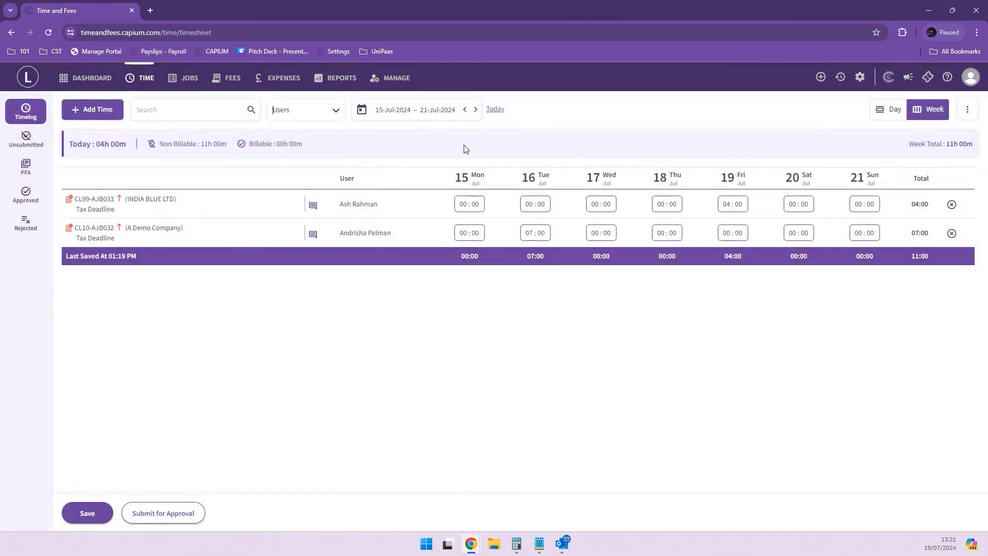
{"action": "left_click", "coordinate": [307, 117]}
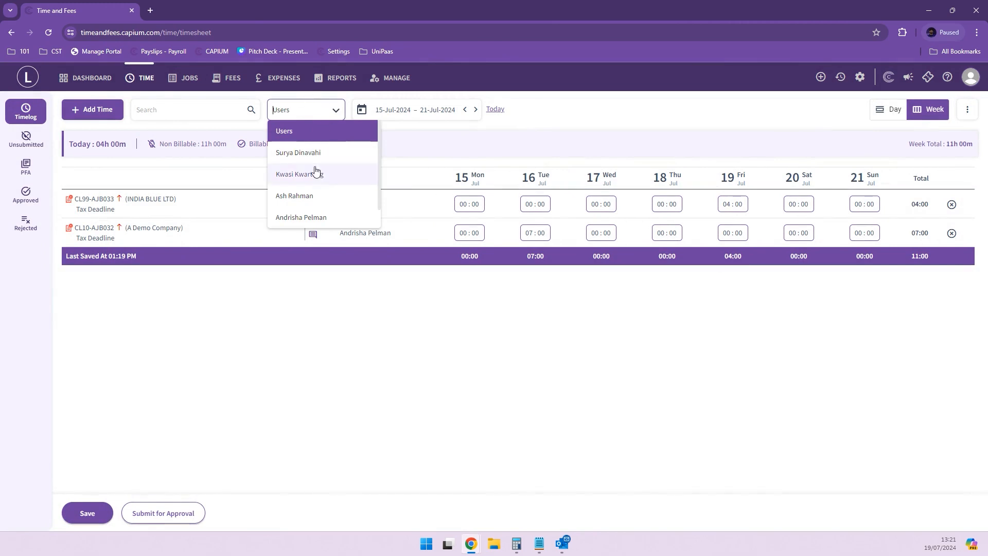
{"action": "left_click", "coordinate": [404, 153]}
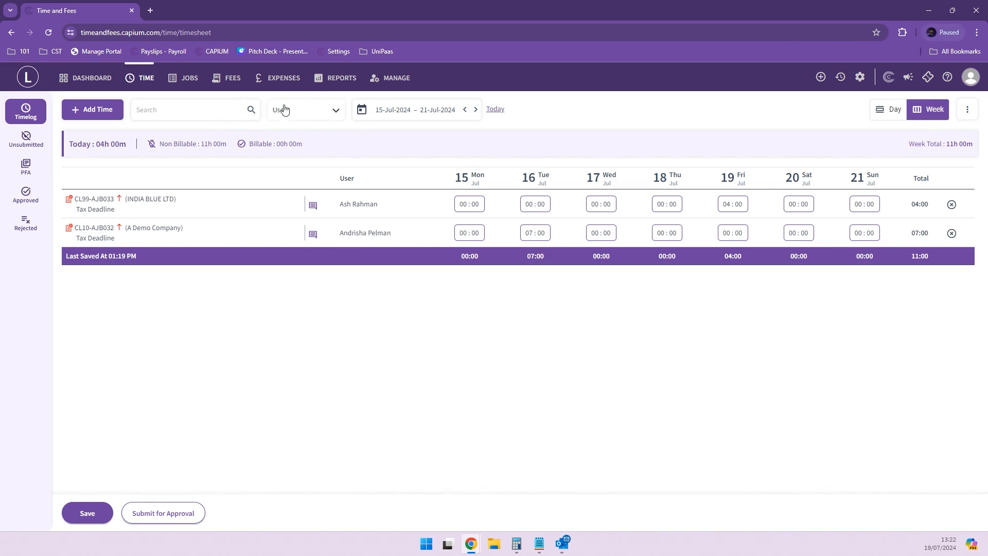
- Start a time log entry for client ABC CONSTRUCT LTD, check its subtask choices and close the entry without saving
{"action": "left_click", "coordinate": [93, 109]}
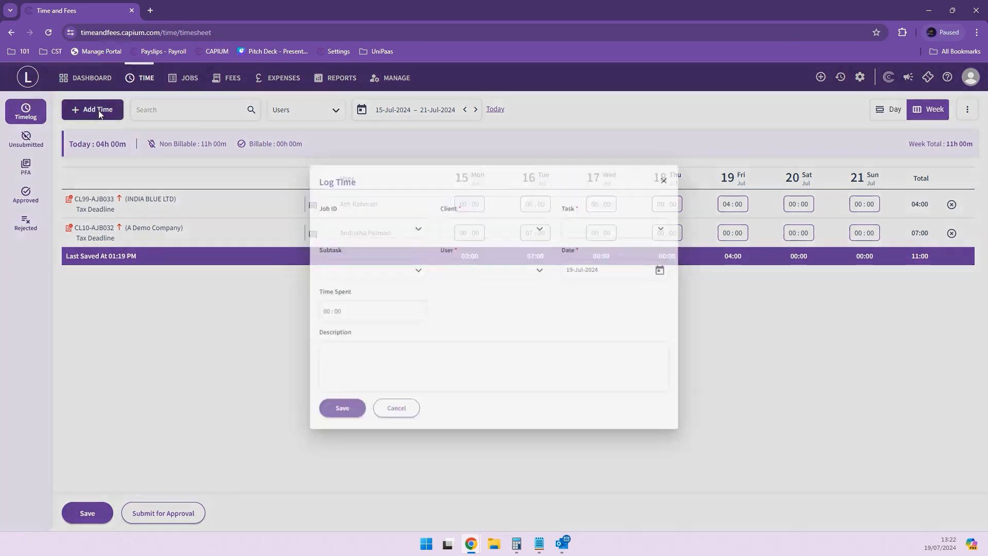
{"action": "left_click", "coordinate": [471, 219]}
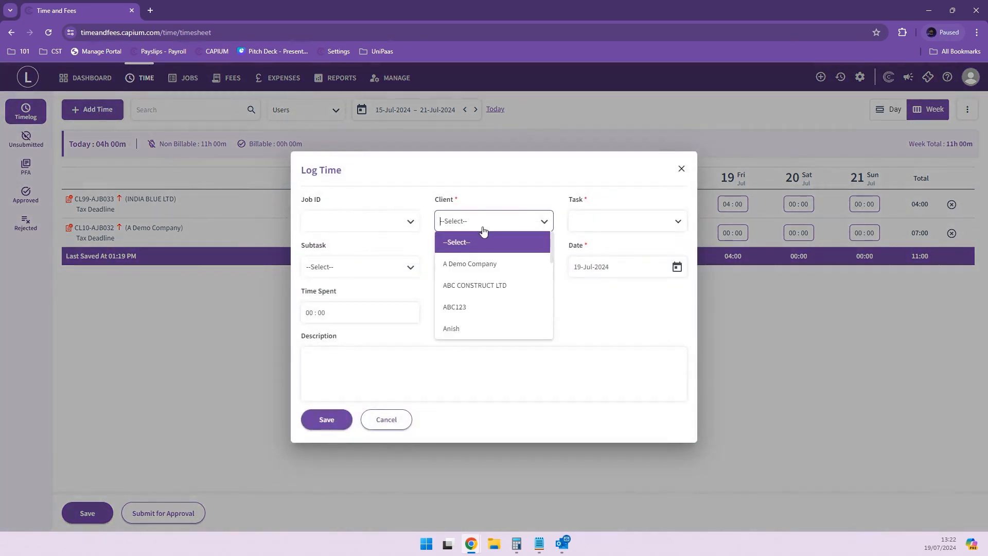
{"action": "left_click", "coordinate": [504, 287]}
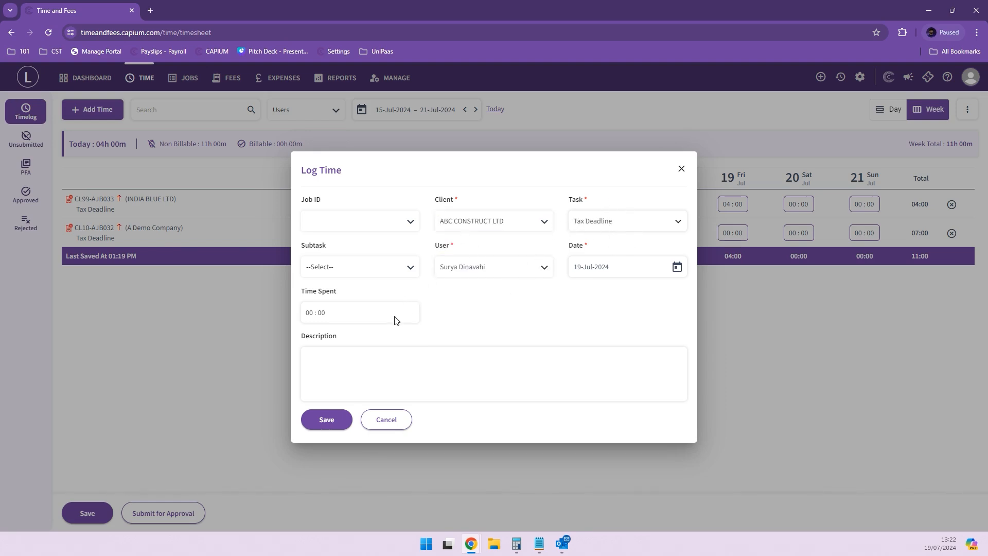
{"action": "left_click", "coordinate": [366, 273]}
{"action": "left_click", "coordinate": [356, 311]}
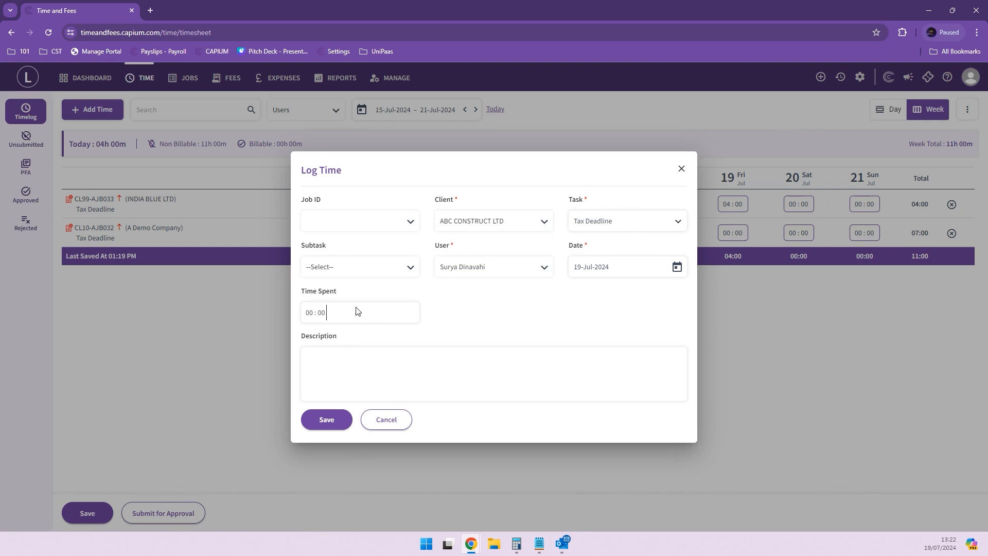
{"action": "left_click", "coordinate": [323, 267]}
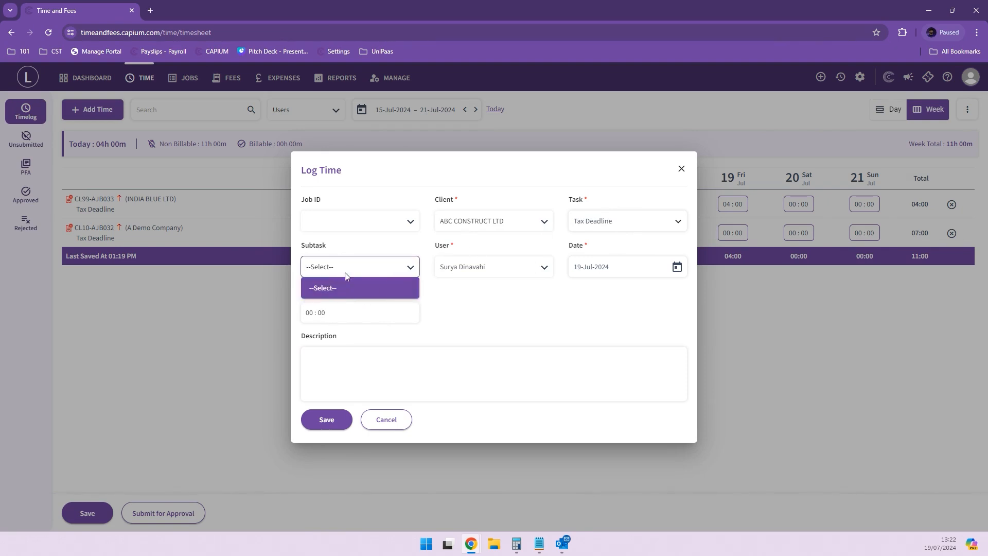
{"action": "left_click", "coordinate": [487, 309]}
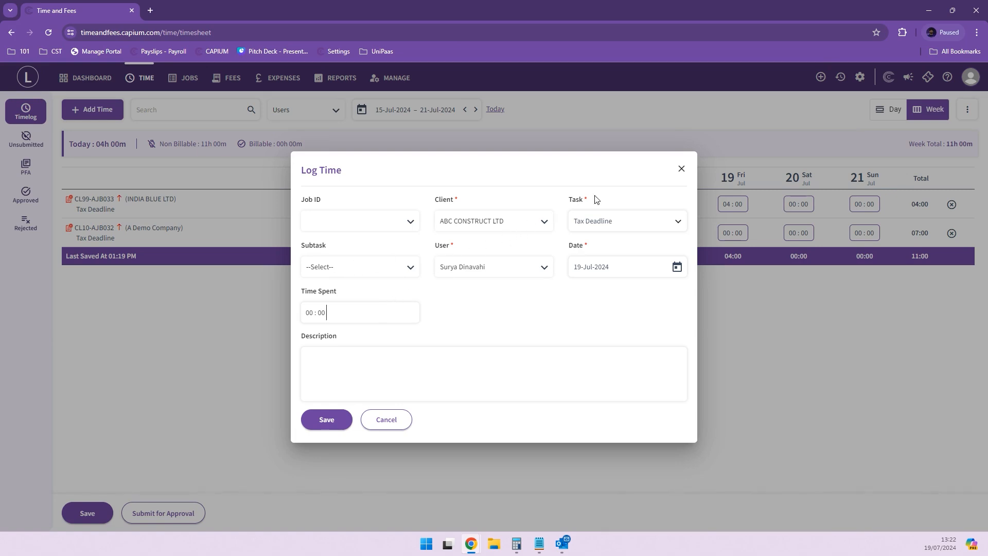
{"action": "left_click", "coordinate": [682, 169]}
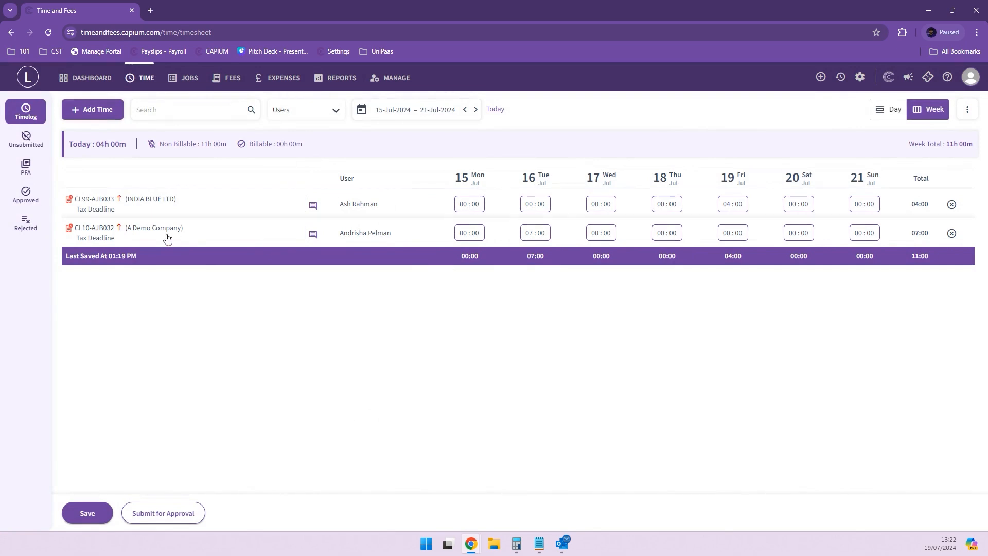
- Submit all unsubmitted timesheets for the week 15-Jul-2024 to 21-Jul-2024 for approval
{"action": "triple_click", "coordinate": [341, 205]}
{"action": "triple_click", "coordinate": [428, 230]}
{"action": "left_click", "coordinate": [431, 229]}
{"action": "left_click", "coordinate": [26, 139]}
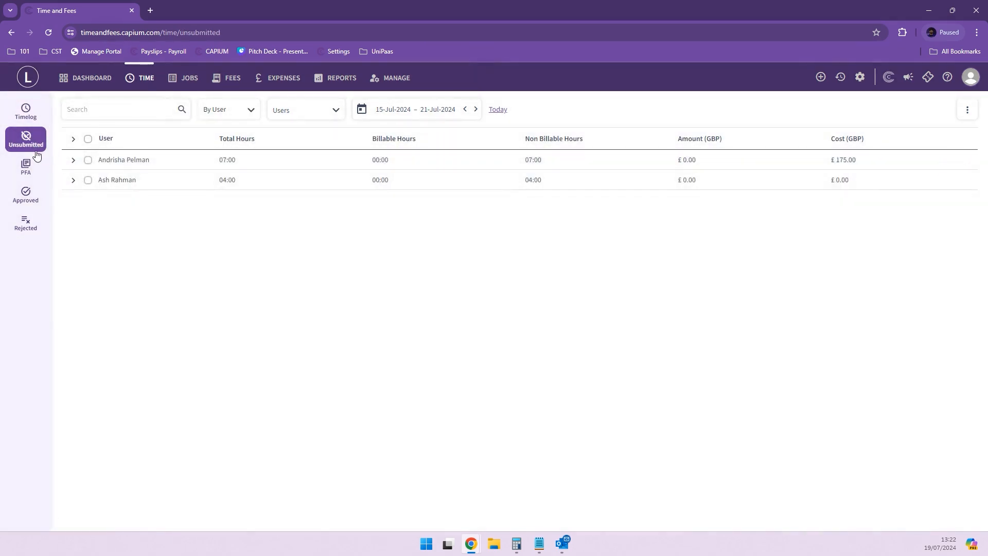
{"action": "left_click", "coordinate": [88, 139]}
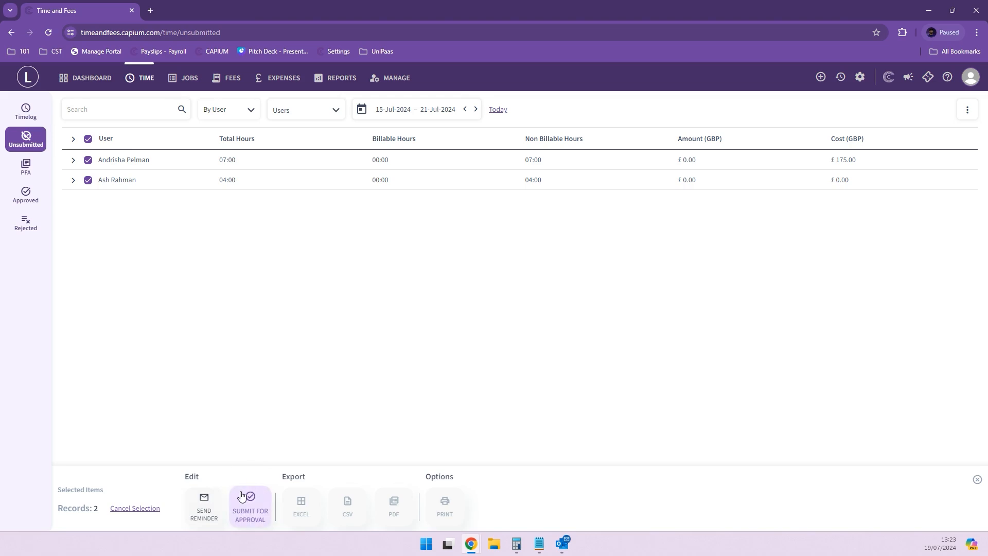
{"action": "left_click", "coordinate": [241, 495]}
{"action": "left_click", "coordinate": [463, 333]}
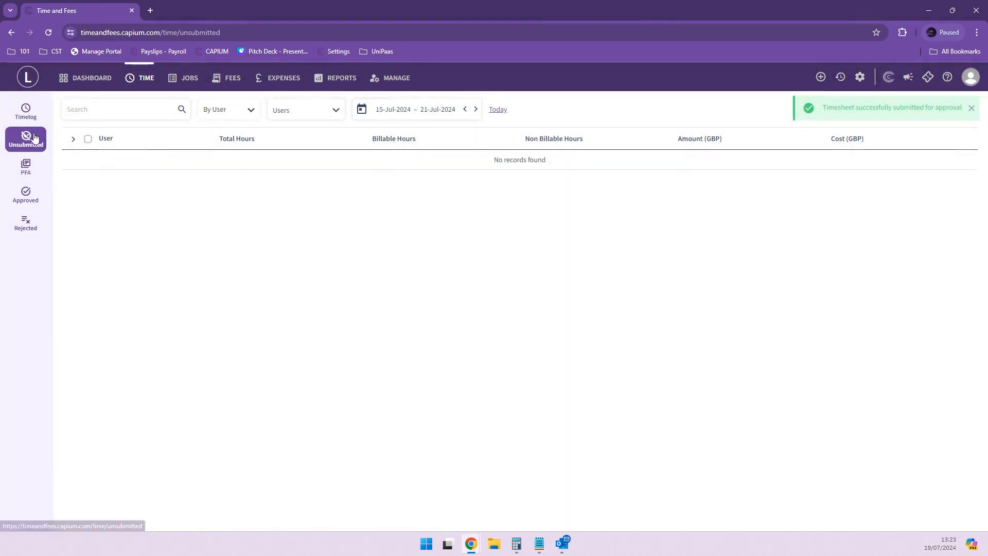
- Select all timesheets pending for approval, start approving them and cancel at the confirmation
{"action": "left_click", "coordinate": [33, 172]}
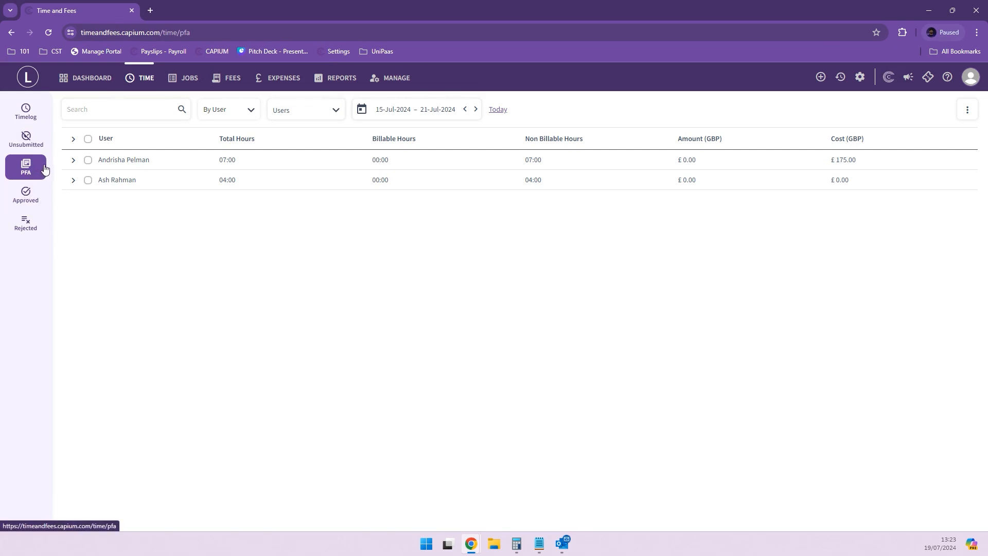
{"action": "left_click", "coordinate": [89, 139]}
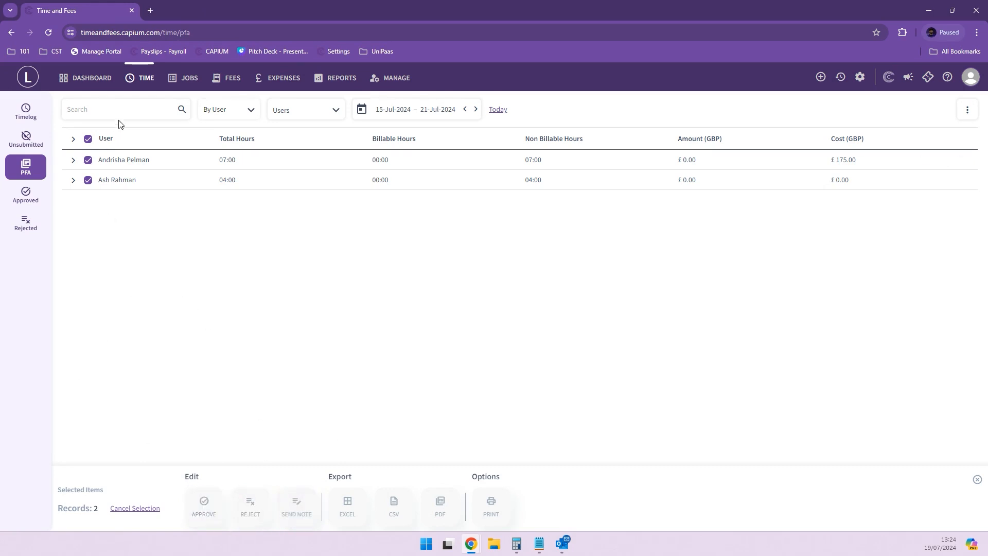
{"action": "left_click", "coordinate": [199, 508]}
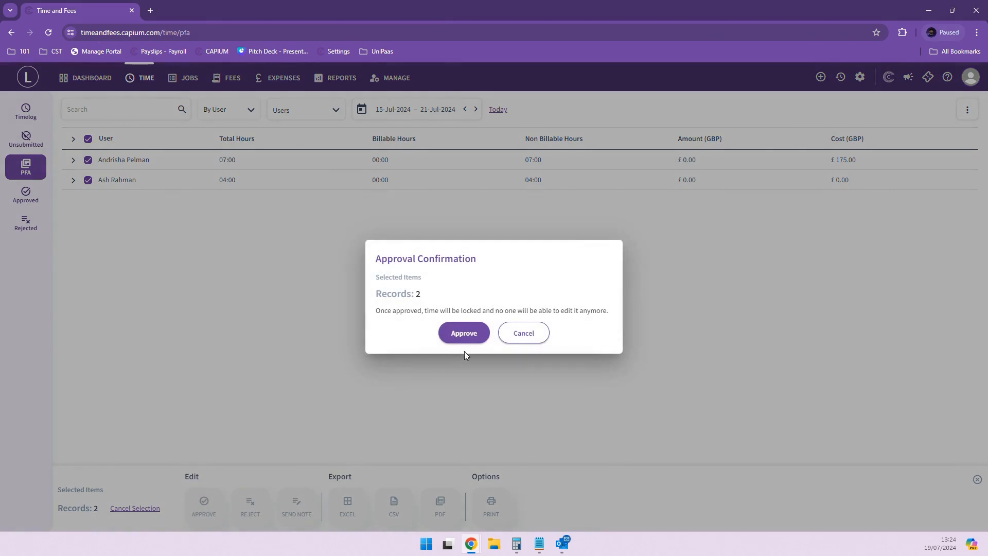
{"action": "left_click", "coordinate": [534, 334]}
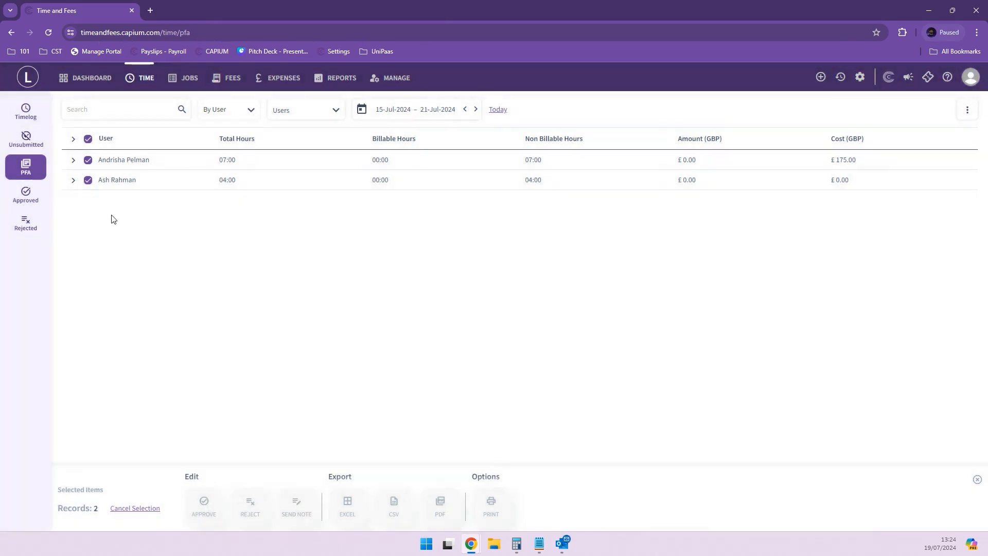
- Look through the approved, pending, unsubmitted and timelog views, and open the jobs list
{"action": "left_click", "coordinate": [32, 198]}
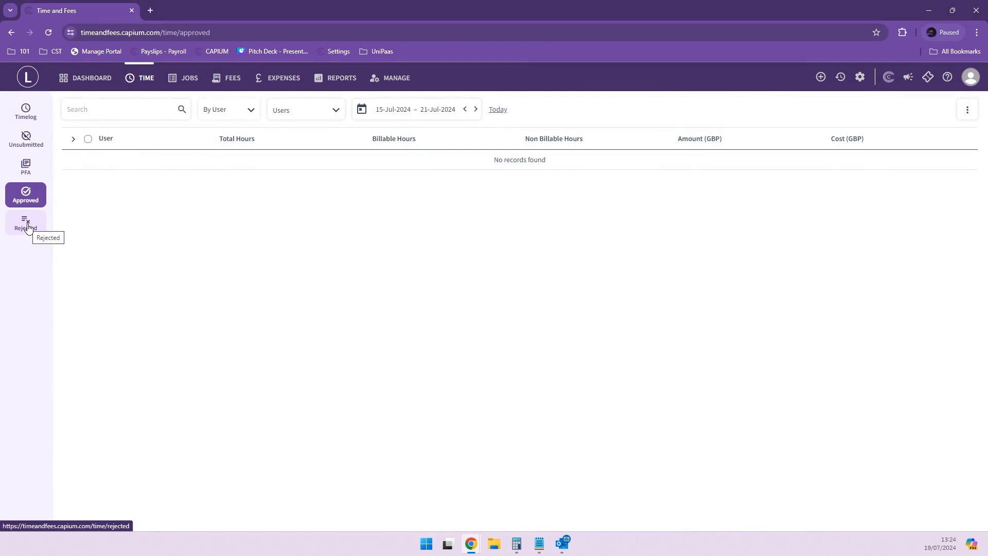
{"action": "left_click", "coordinate": [25, 168]}
{"action": "left_click", "coordinate": [22, 139]}
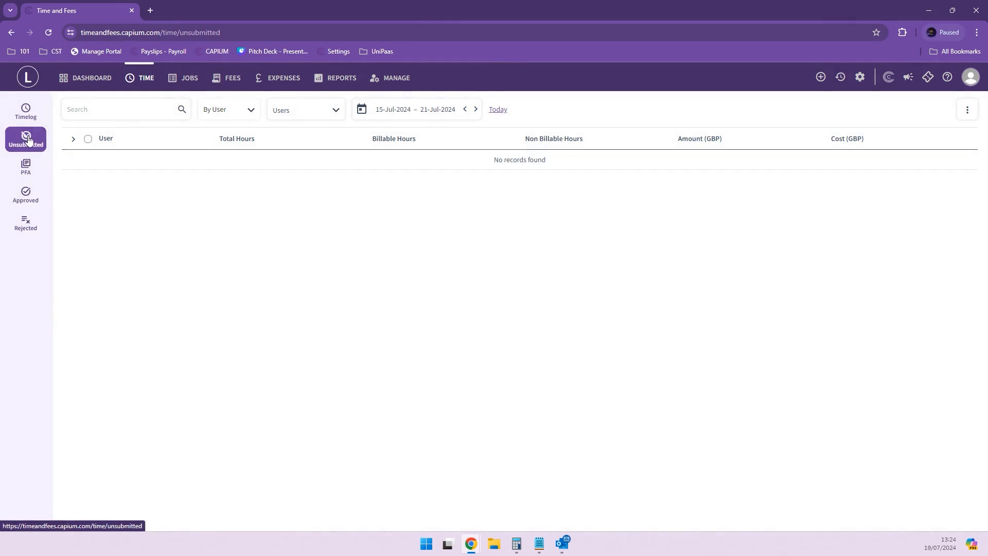
{"action": "left_click", "coordinate": [38, 107]}
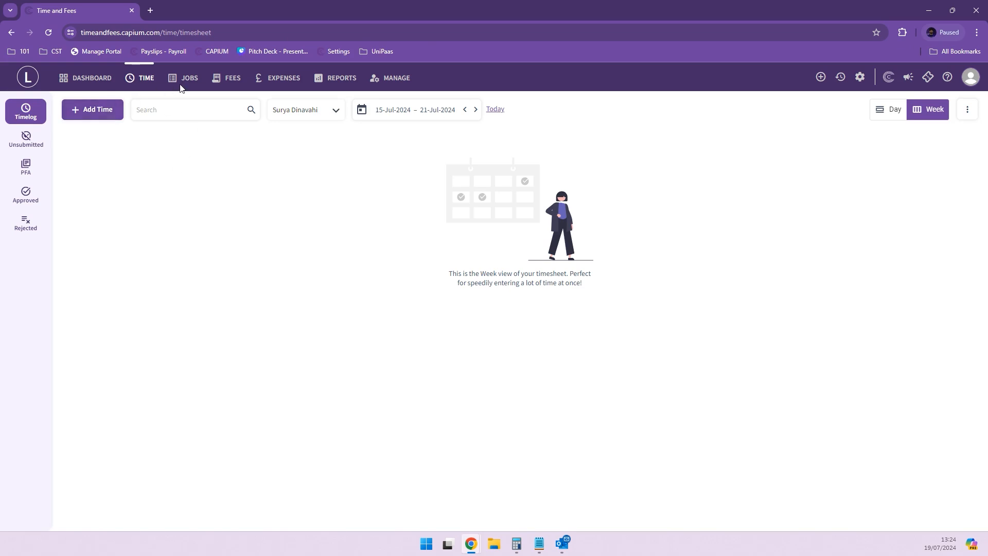
{"action": "left_click", "coordinate": [185, 78]}
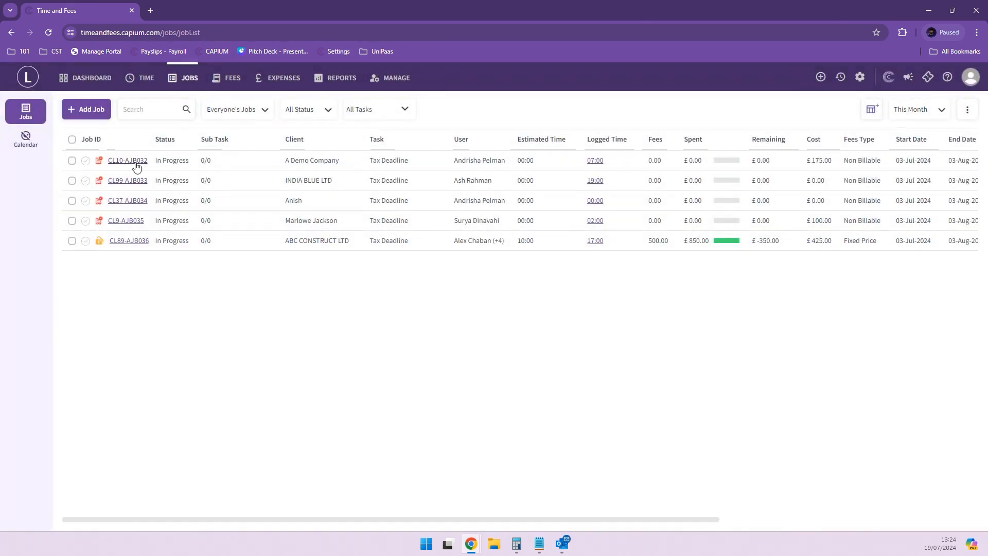
- Look at the details of job CL10-AJB032, visit the timelog and return to the jobs list
{"action": "left_click", "coordinate": [127, 164]}
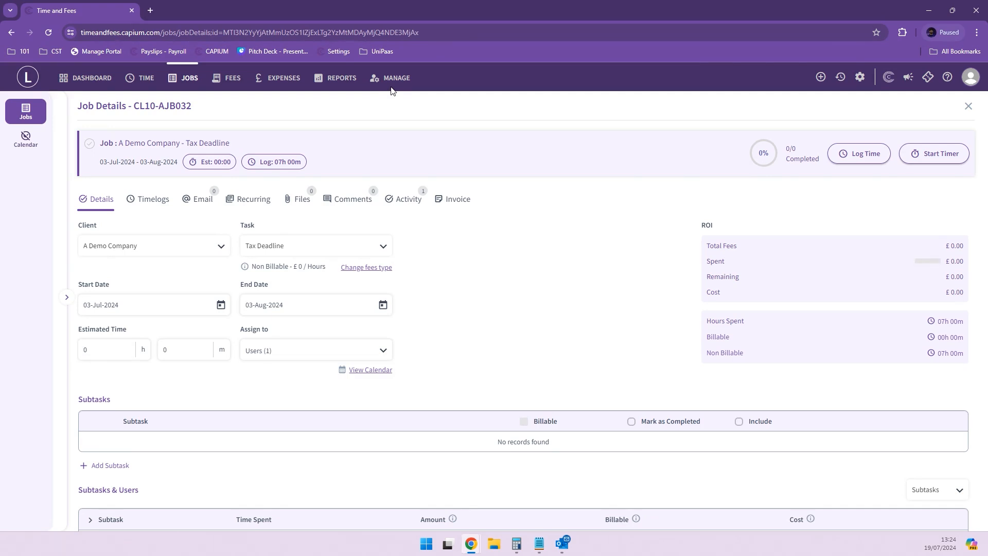
{"action": "left_click", "coordinate": [140, 78]}
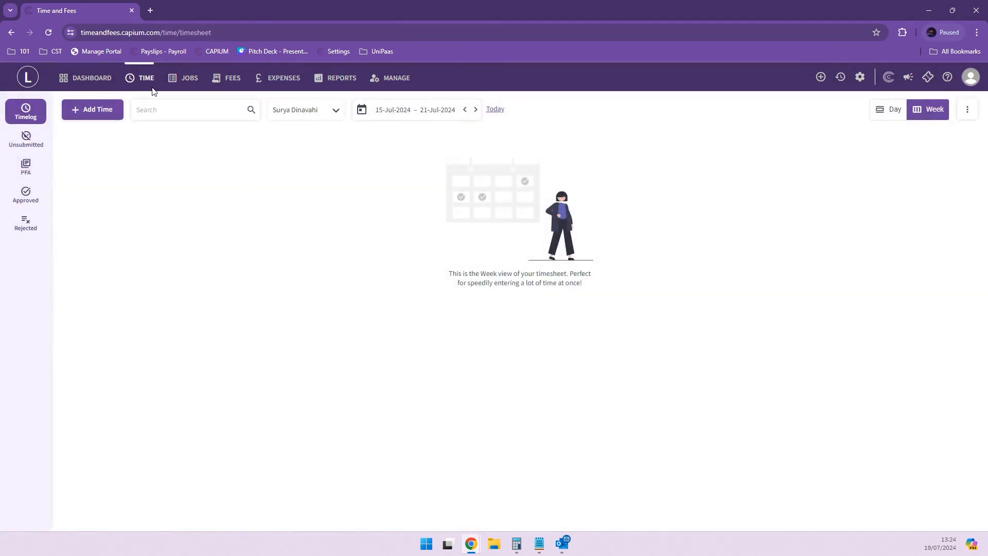
{"action": "left_click", "coordinate": [191, 81]}
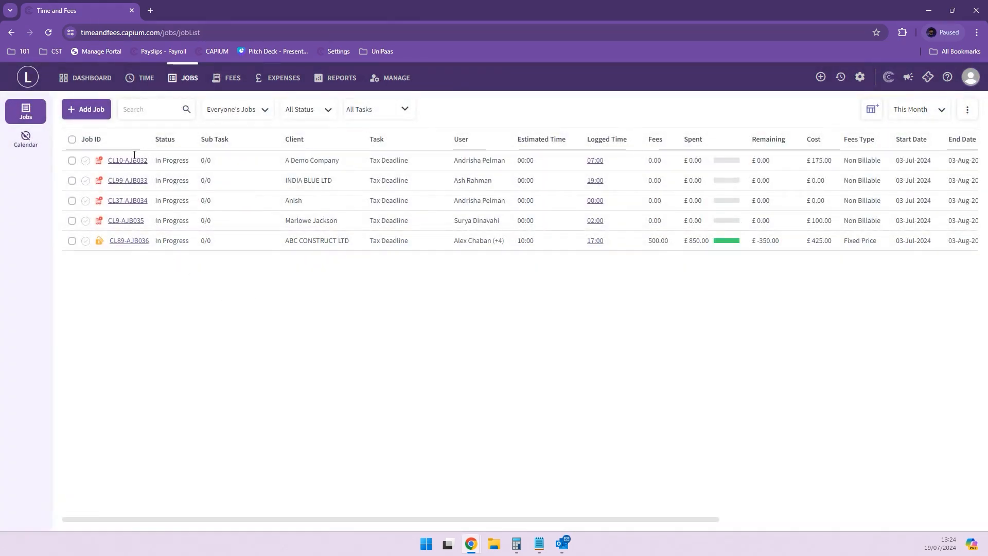
- Change the fees type of job CL10-AJB032 to Time and Fees at £50 per hour and save the job
{"action": "left_click", "coordinate": [127, 160]}
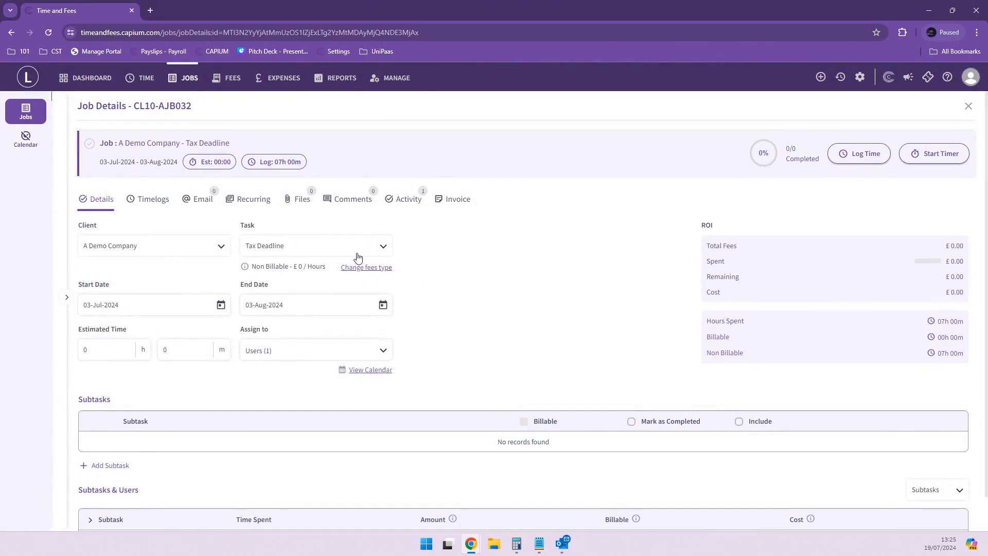
{"action": "left_click", "coordinate": [370, 268]}
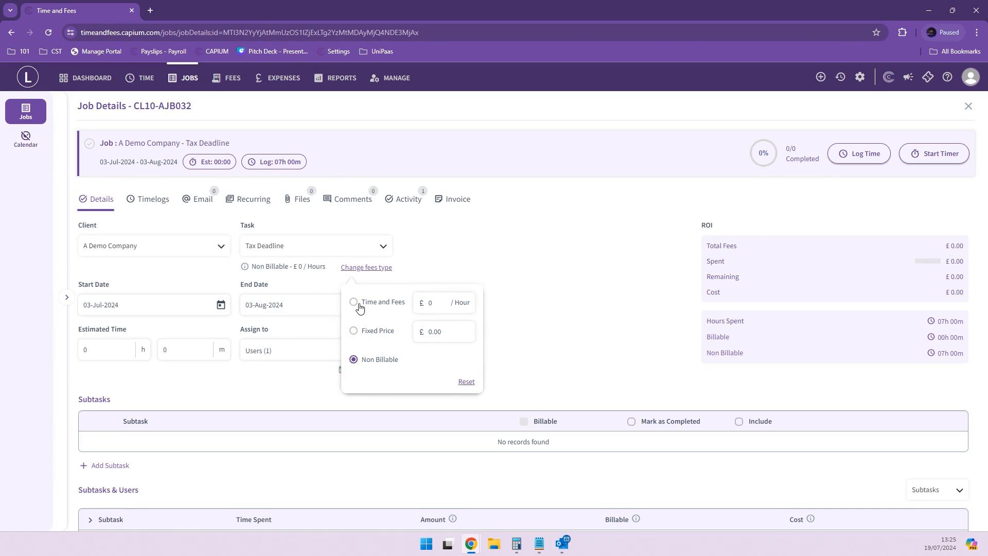
{"action": "left_click", "coordinate": [530, 273]}
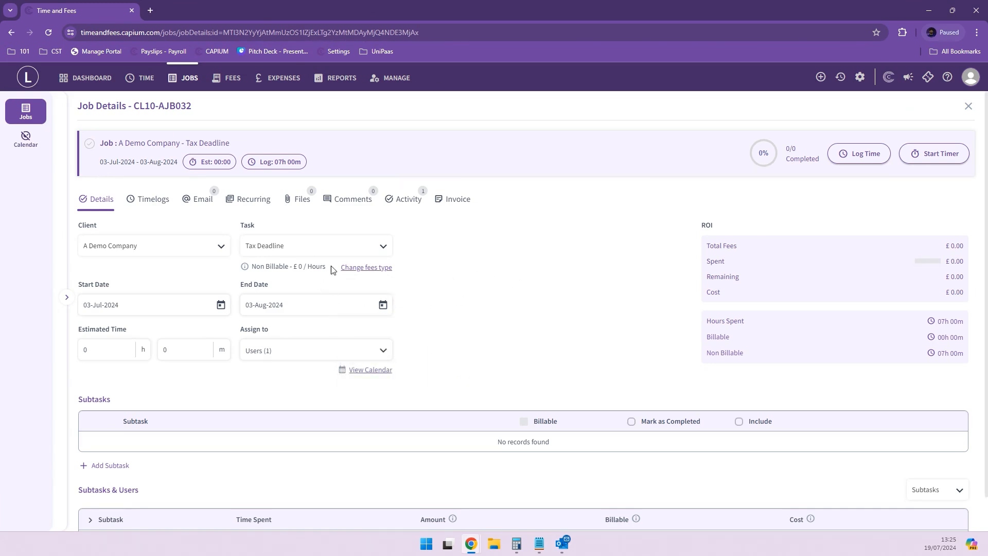
{"action": "left_click", "coordinate": [375, 268]}
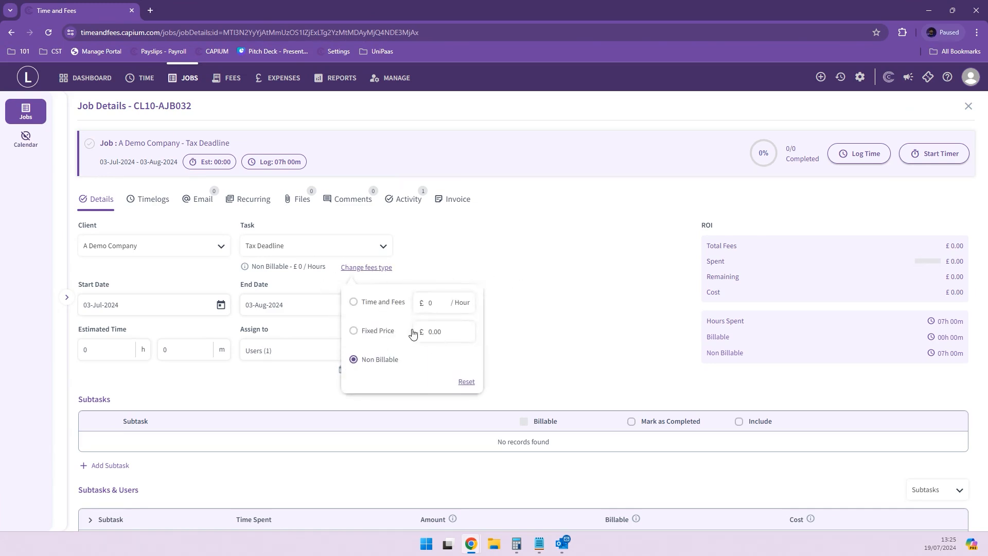
{"action": "left_click", "coordinate": [354, 302]}
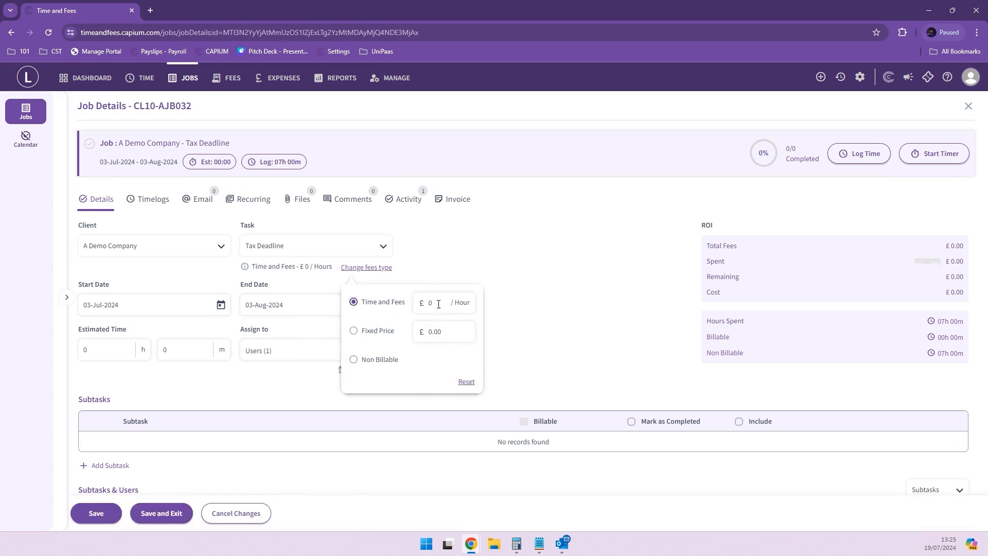
{"action": "left_click", "coordinate": [413, 302]}
{"action": "left_click", "coordinate": [558, 355]}
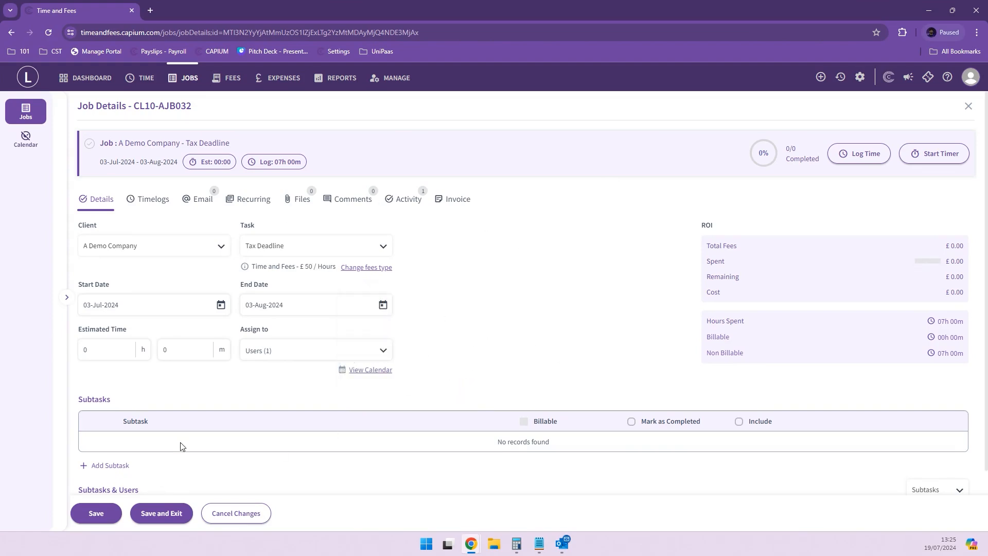
{"action": "scroll", "coordinate": [180, 446], "scroll_direction": "down", "scroll_amount": 2}
{"action": "left_click", "coordinate": [85, 512]}
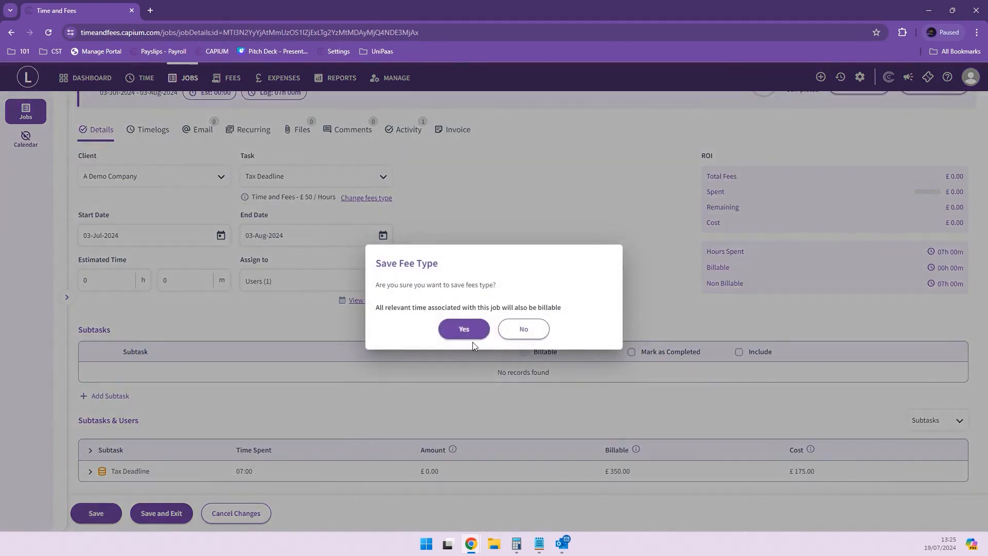
{"action": "left_click", "coordinate": [462, 328]}
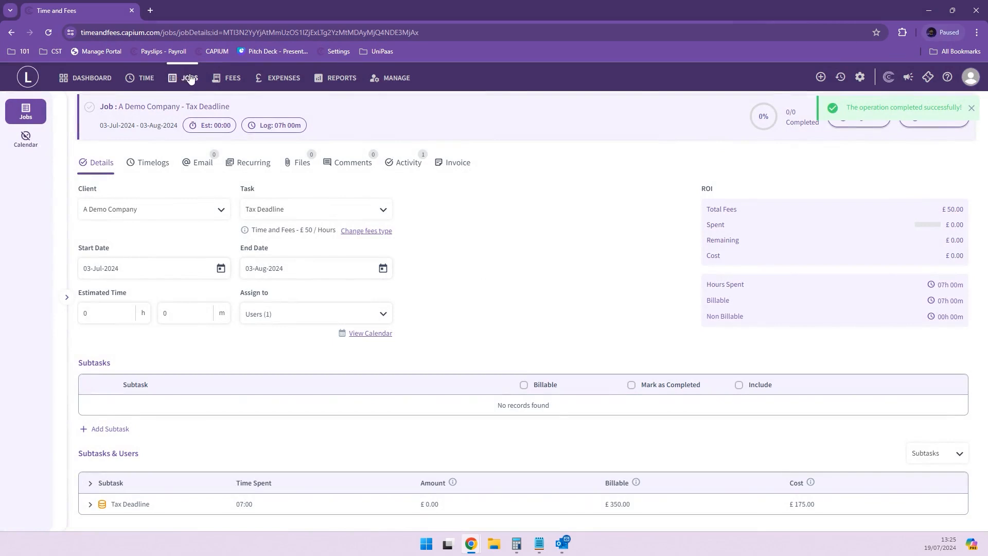
- Check the fees type and cost of job CL10-AJB032 in the jobs list
{"action": "left_click", "coordinate": [189, 78]}
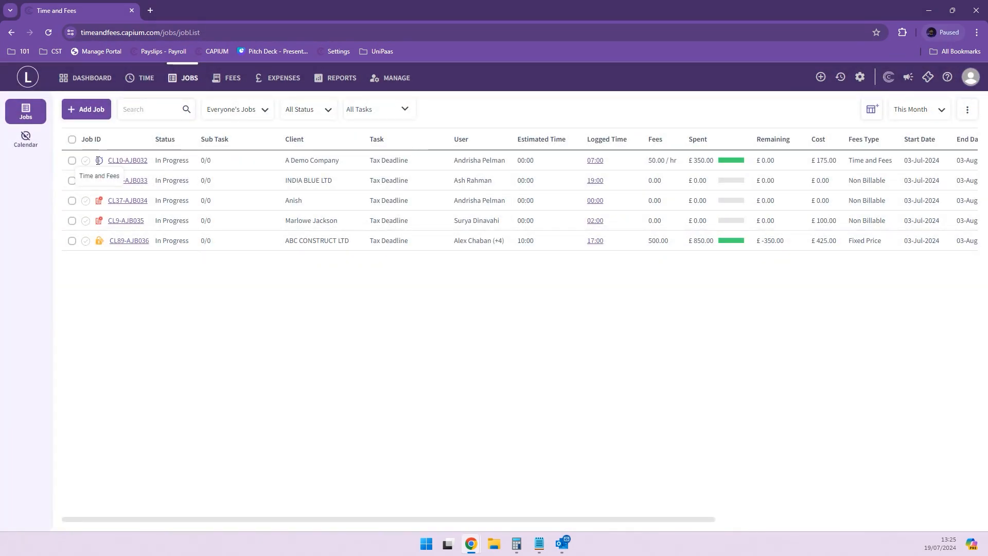
{"action": "left_click_drag", "start_coordinate": [99, 160], "coordinate": [108, 160]}
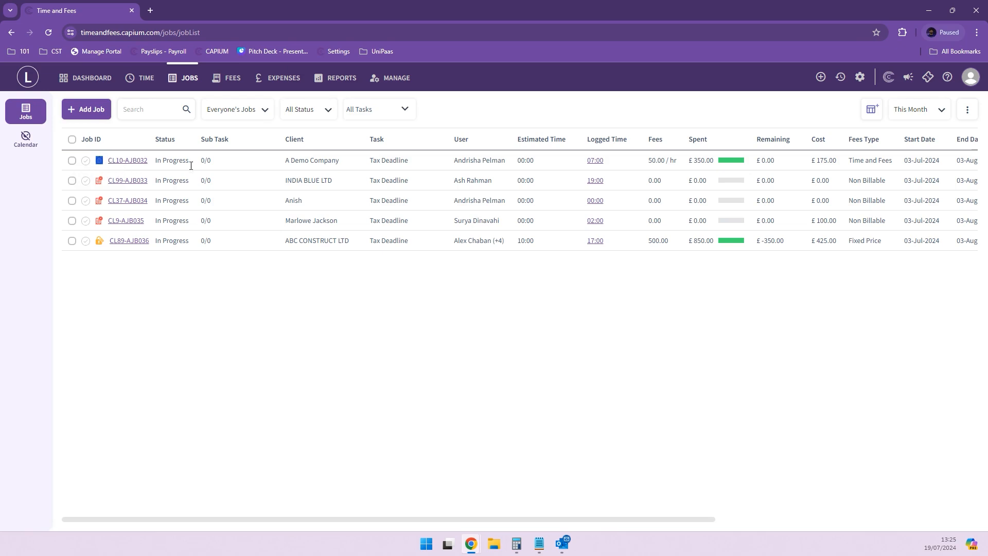
{"action": "left_click", "coordinate": [250, 162]}
{"action": "left_click_drag", "start_coordinate": [813, 155], "coordinate": [857, 165]}
{"action": "left_click", "coordinate": [837, 165]}
{"action": "double_click", "coordinate": [830, 162]}
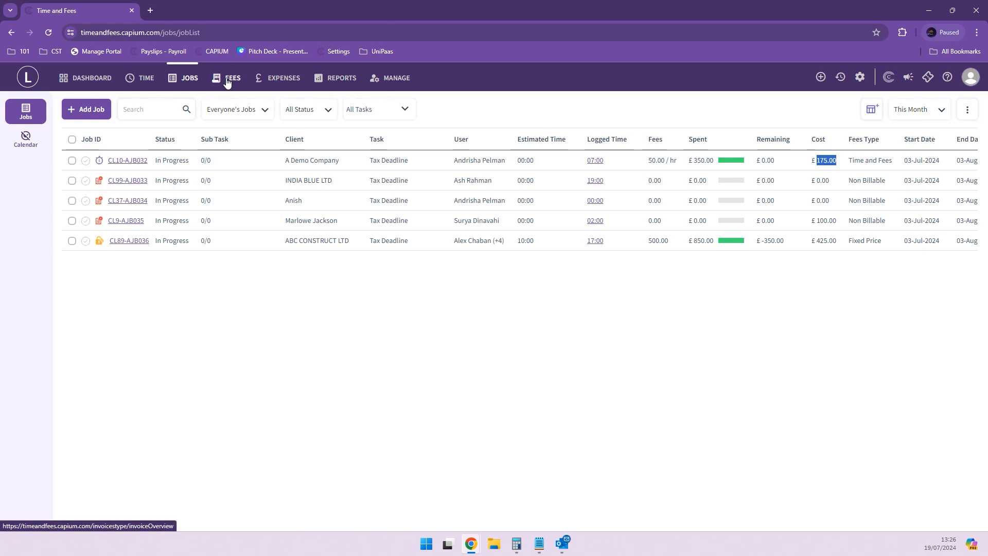
- Start a new invoice for client CL10 - A Demo Company, based on tracked time and expenses
{"action": "left_click", "coordinate": [128, 160]}
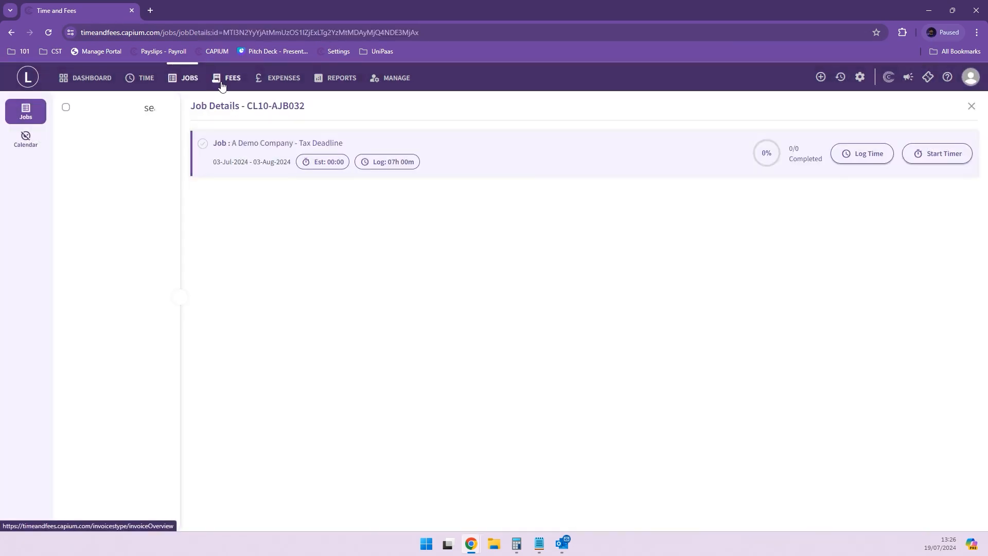
{"action": "left_click", "coordinate": [226, 78]}
{"action": "left_click", "coordinate": [28, 139]}
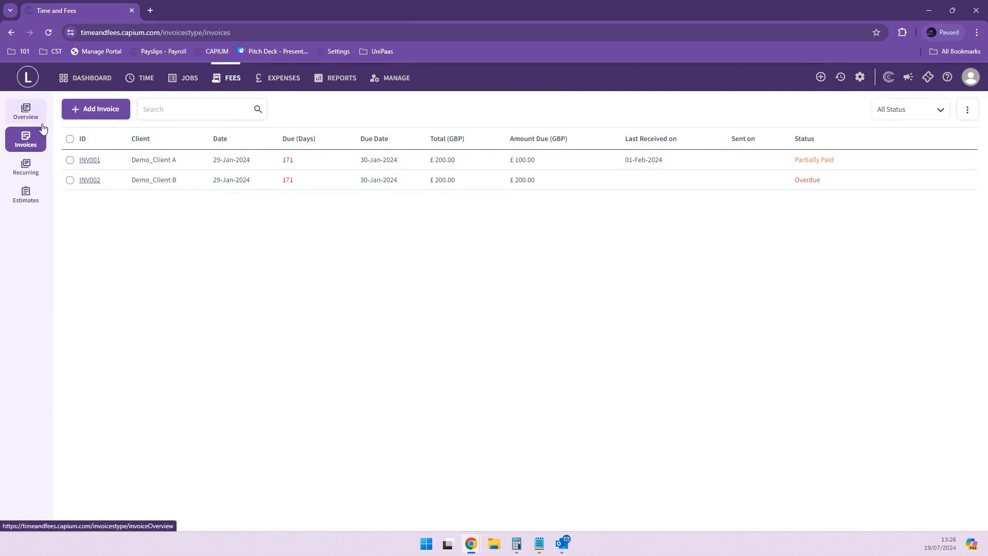
{"action": "left_click", "coordinate": [103, 109]}
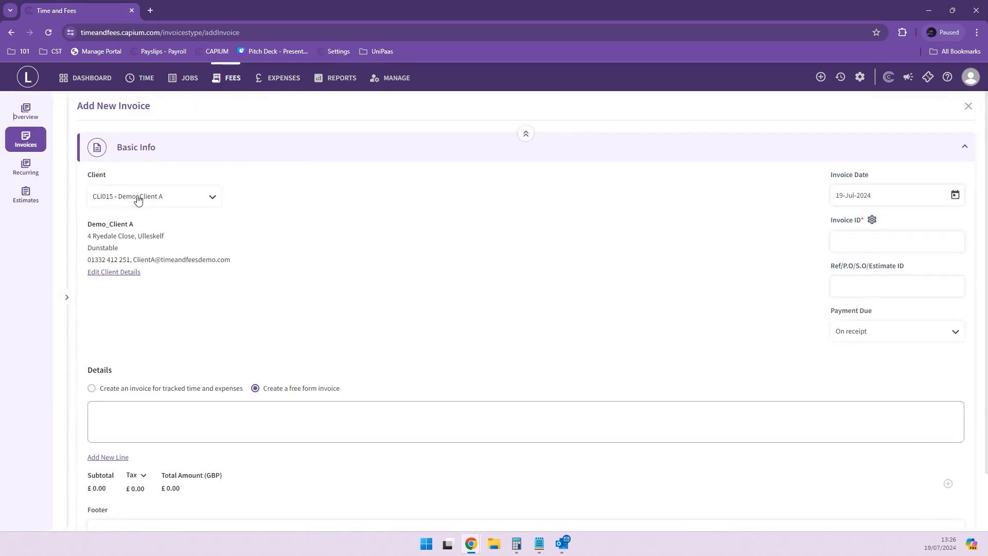
{"action": "left_click", "coordinate": [137, 197]}
{"action": "scroll", "coordinate": [177, 271], "scroll_direction": "down", "scroll_amount": 3}
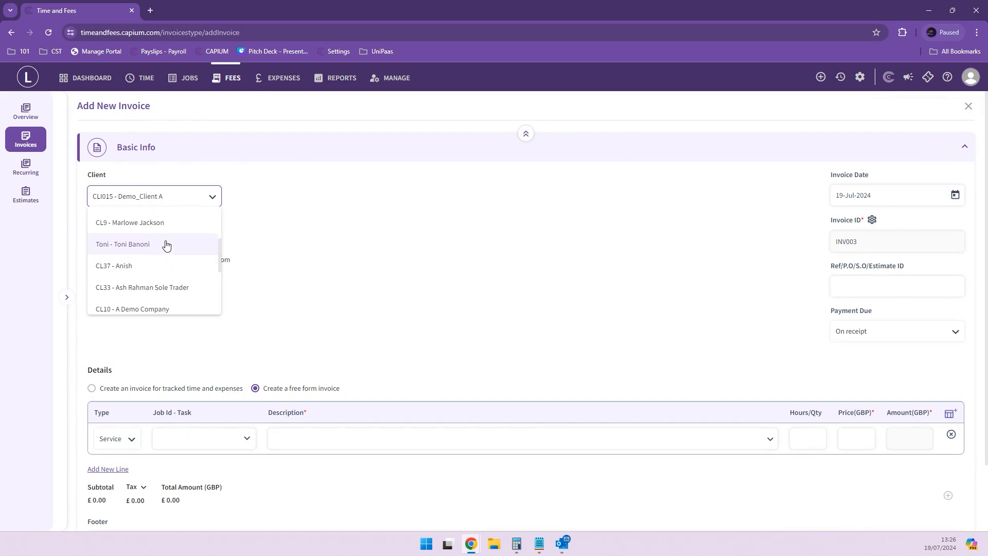
{"action": "left_click", "coordinate": [169, 309]}
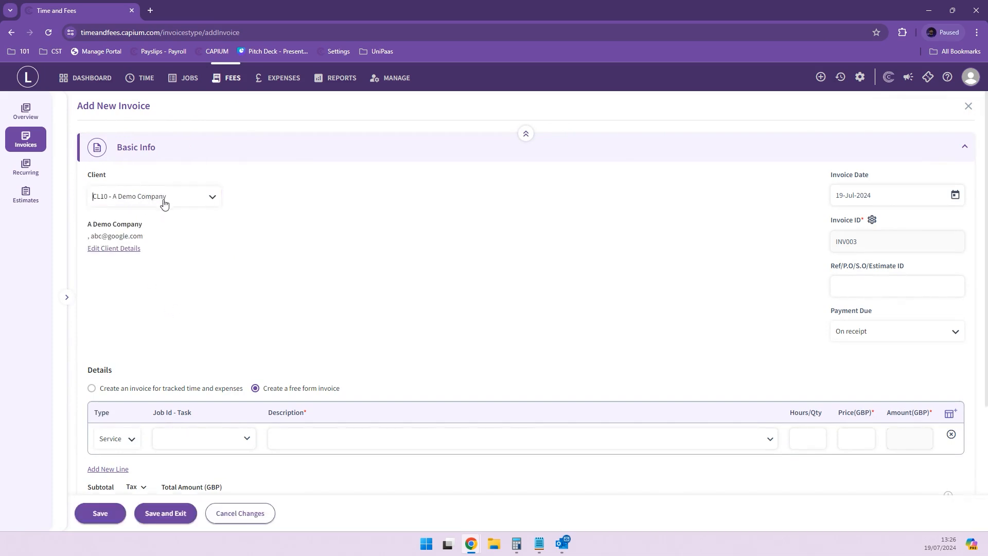
{"action": "left_click", "coordinate": [106, 394]}
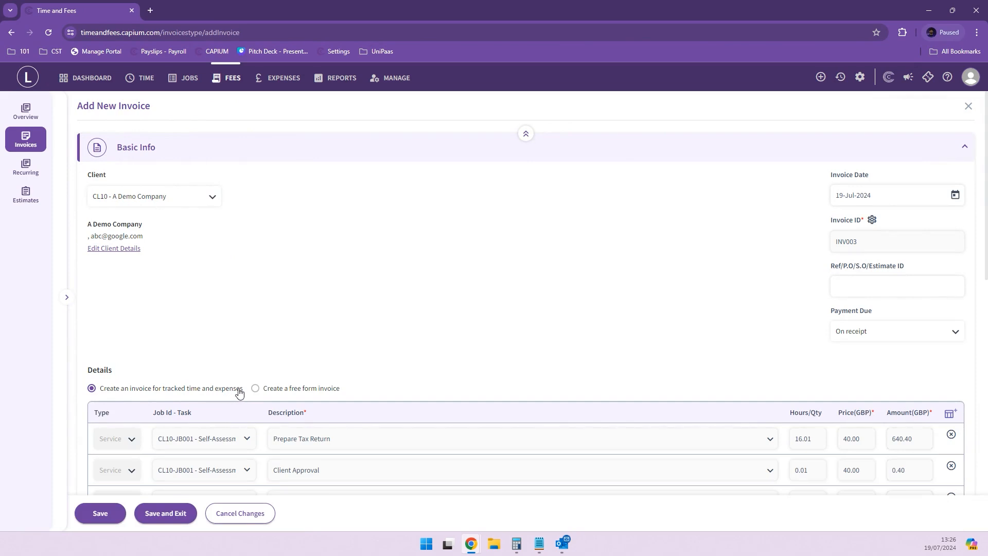
- Examine the service and expense lines and the total amount of the invoice draft
{"action": "scroll", "coordinate": [316, 231], "scroll_direction": "down", "scroll_amount": 4}
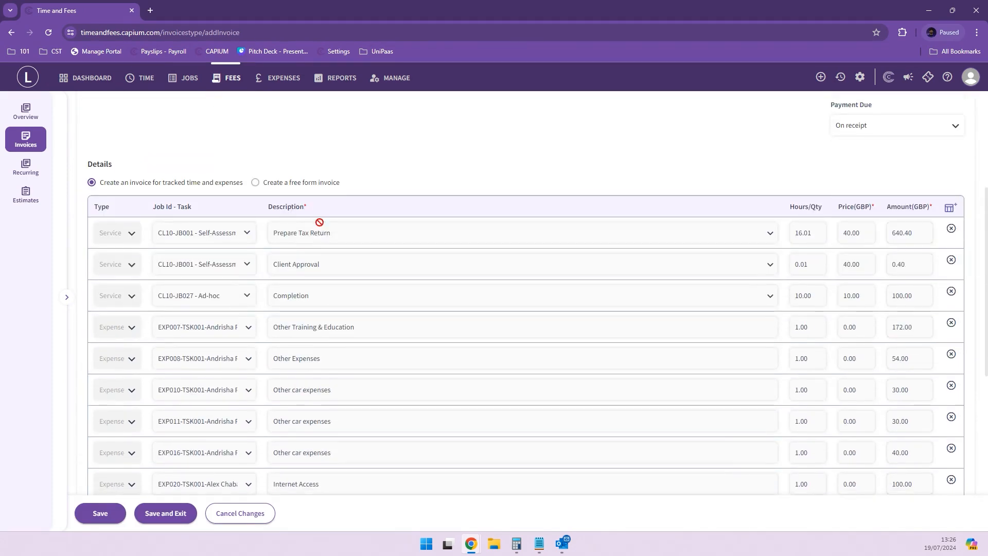
{"action": "scroll", "coordinate": [907, 216], "scroll_direction": "down", "scroll_amount": 3}
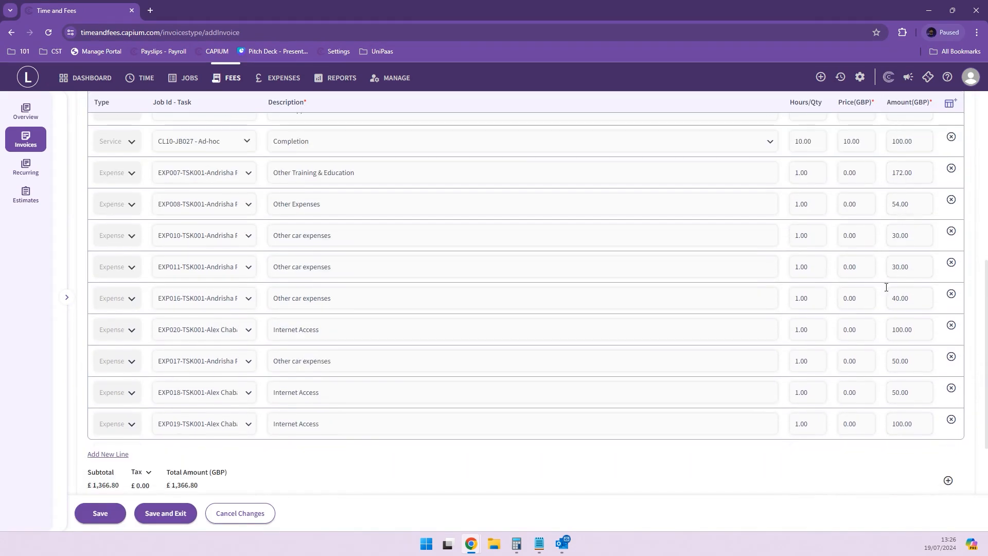
{"action": "scroll", "coordinate": [544, 320], "scroll_direction": "up", "scroll_amount": 3}
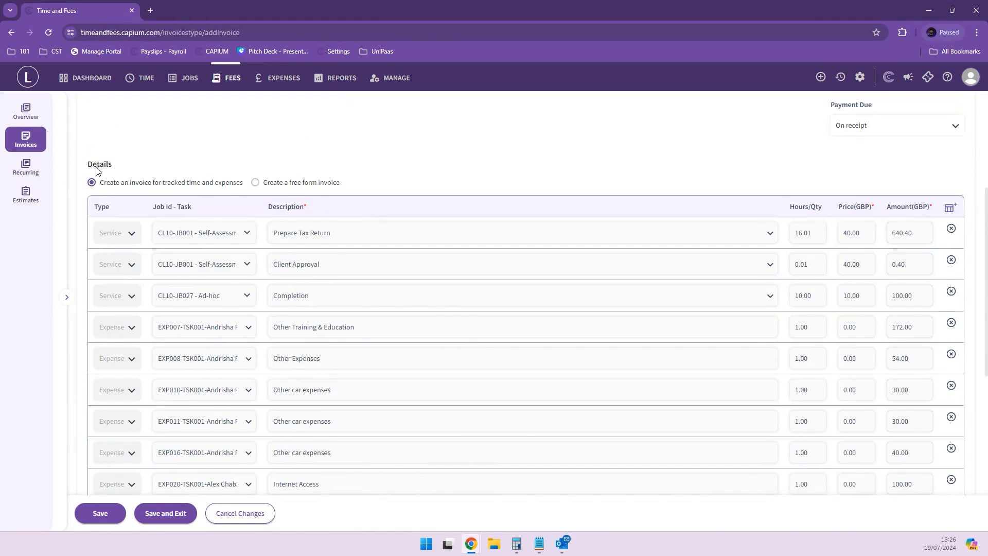
{"action": "scroll", "coordinate": [207, 215], "scroll_direction": "down", "scroll_amount": 5}
{"action": "left_click_drag", "start_coordinate": [166, 386], "coordinate": [231, 392]}
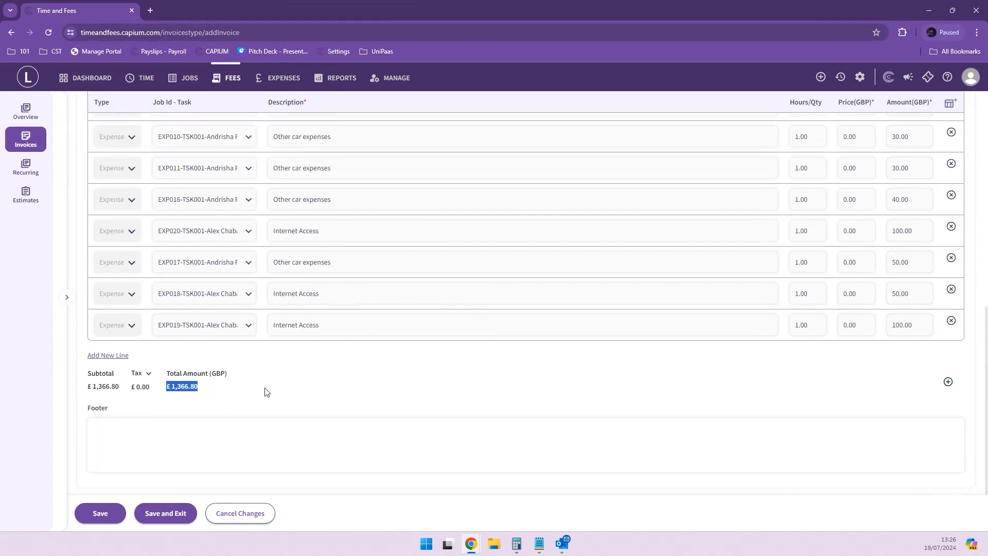
{"action": "scroll", "coordinate": [271, 349], "scroll_direction": "up", "scroll_amount": 5}
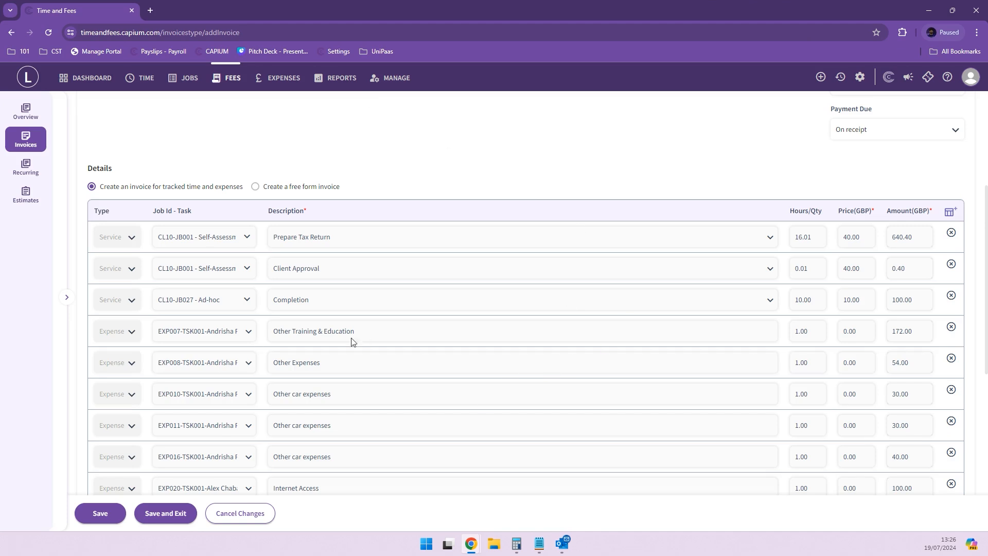
{"action": "scroll", "coordinate": [352, 341], "scroll_direction": "down", "scroll_amount": 5}
{"action": "scroll", "coordinate": [210, 355], "scroll_direction": "up", "scroll_amount": 5}
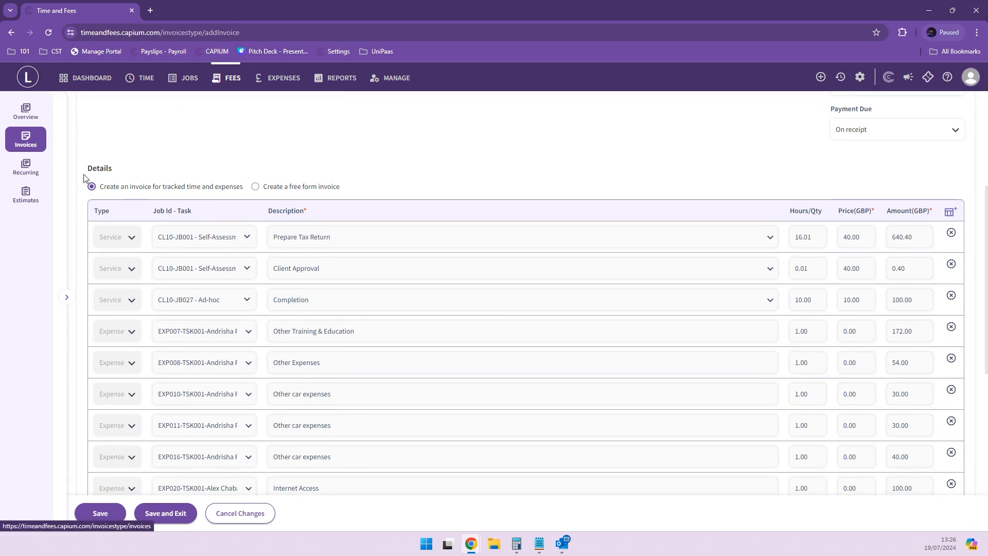
{"action": "scroll", "coordinate": [38, 146], "scroll_direction": "up", "scroll_amount": 4}
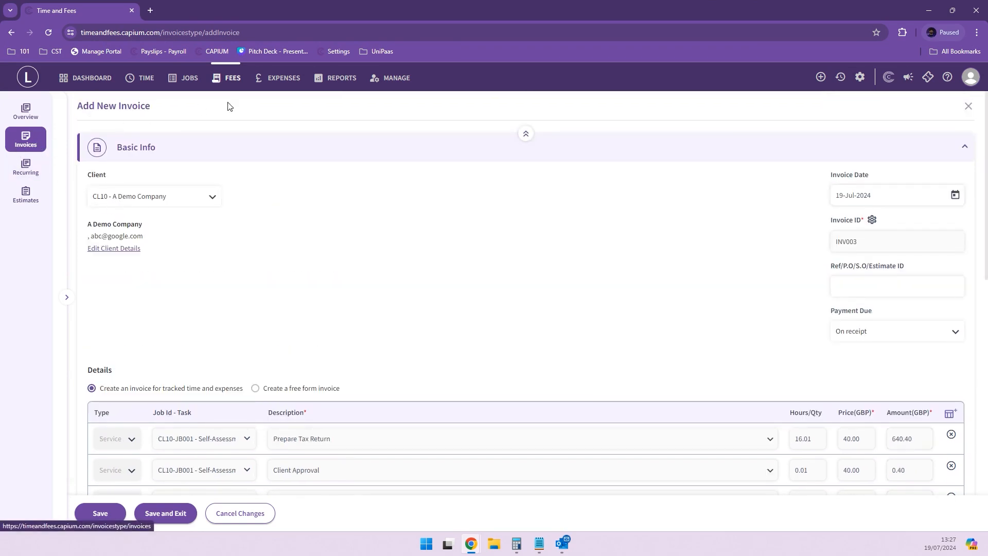
{"action": "scroll", "coordinate": [244, 322], "scroll_direction": "down", "scroll_amount": 5}
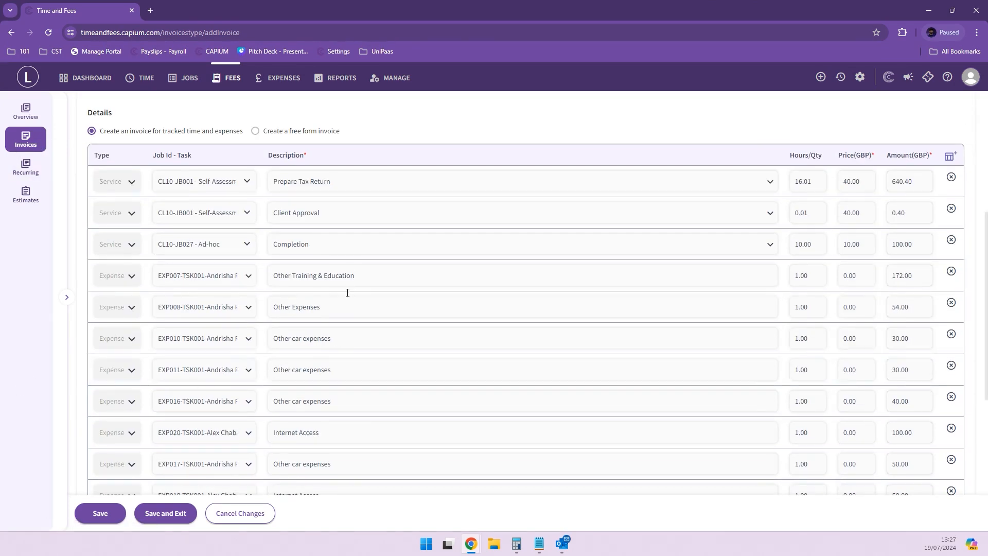
{"action": "scroll", "coordinate": [345, 286], "scroll_direction": "up", "scroll_amount": 5}
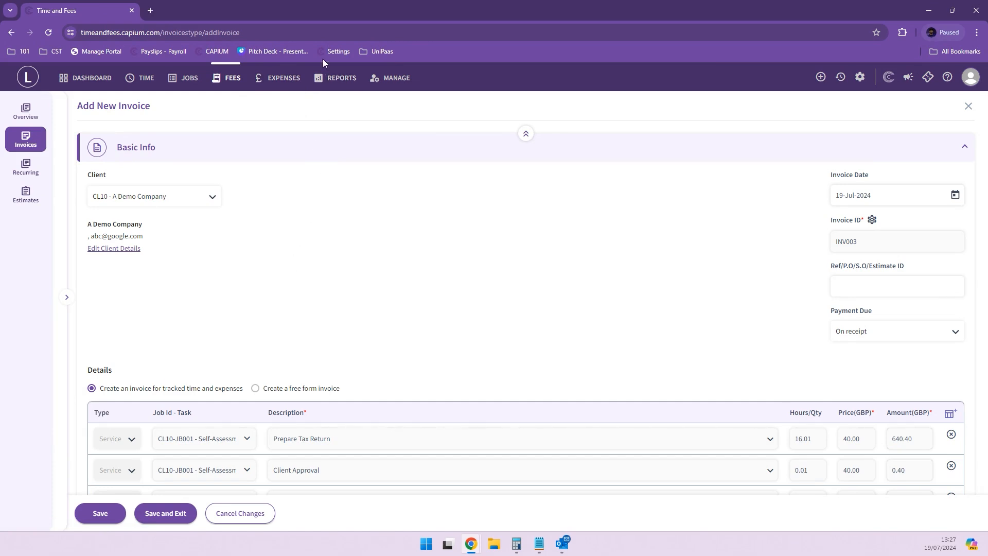
- Leave the invoice unsaved and view a blank new expense form
{"action": "left_click", "coordinate": [284, 78]}
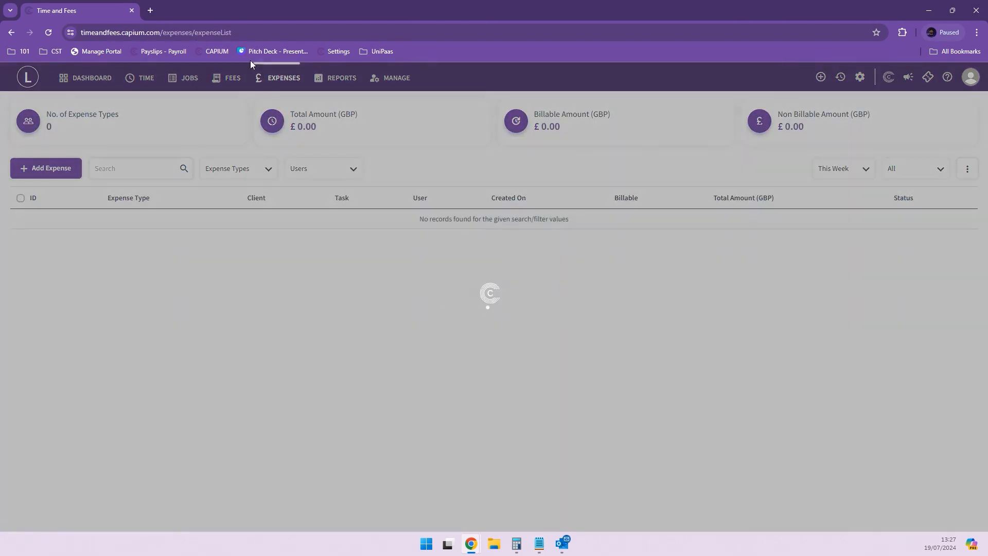
{"action": "left_click", "coordinate": [77, 169]}
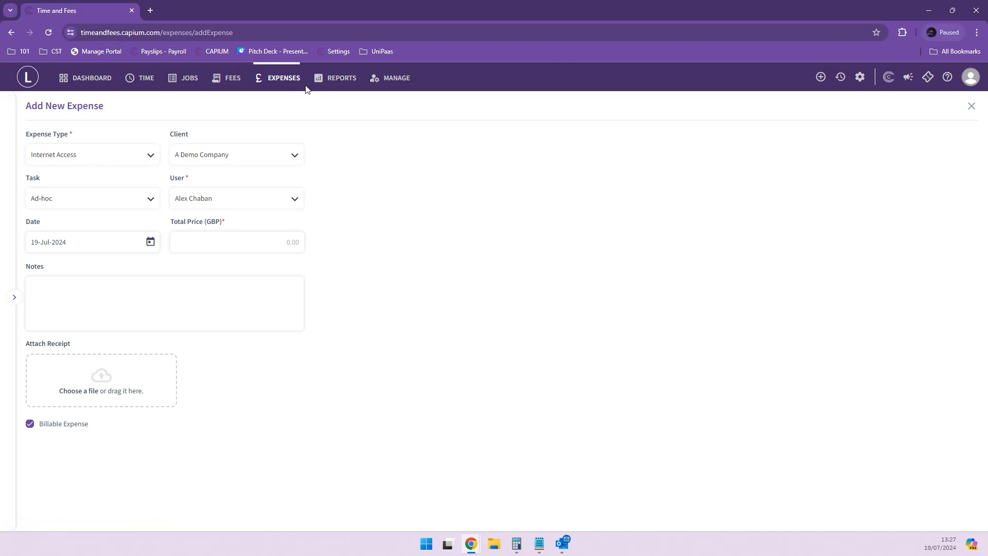
- Look through the time, expenses, invoices and users reports
{"action": "left_click", "coordinate": [344, 79]}
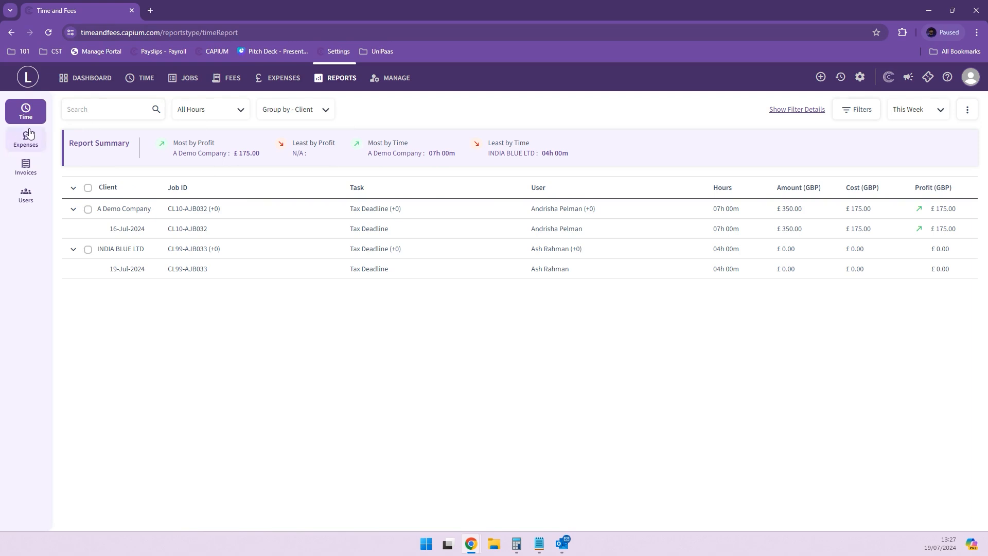
{"action": "left_click", "coordinate": [44, 144]}
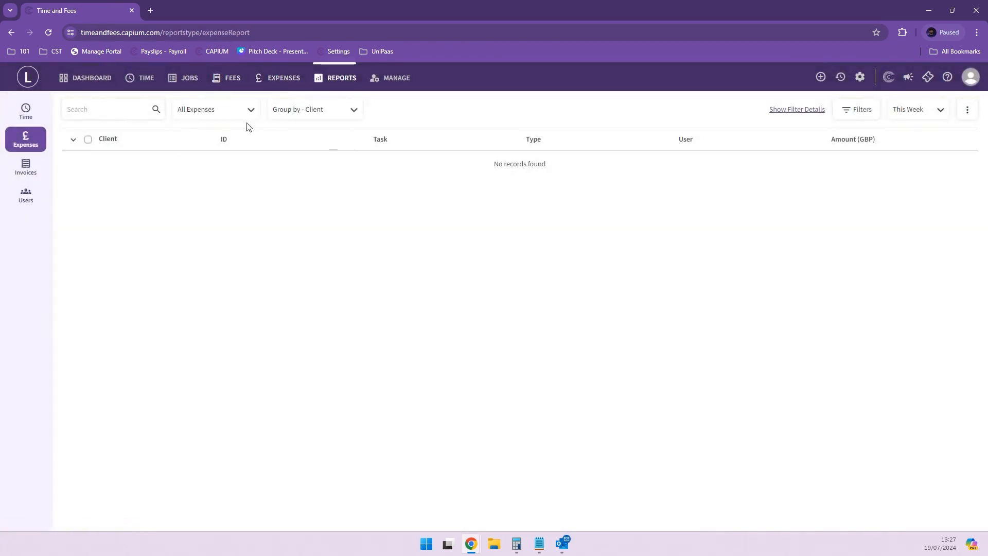
{"action": "left_click", "coordinate": [41, 175]}
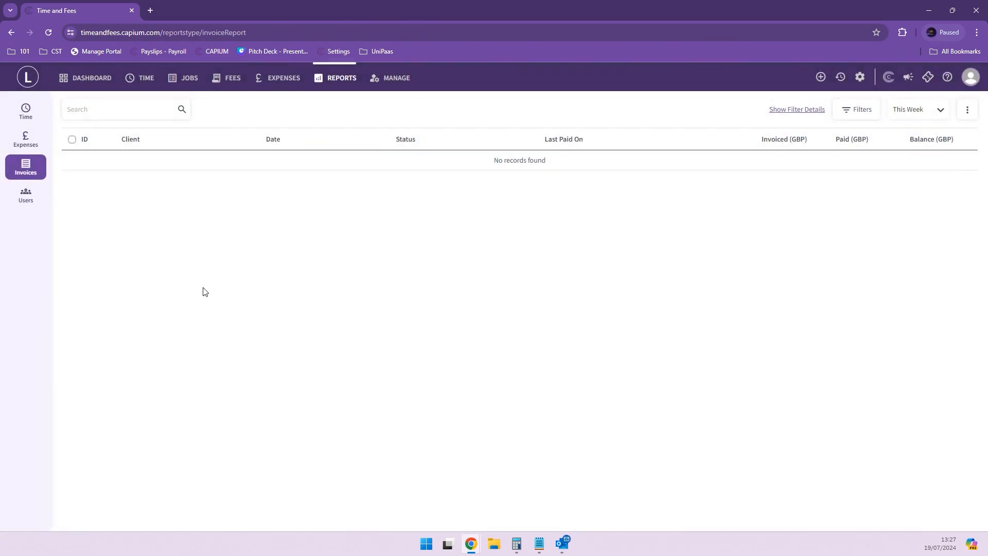
{"action": "left_click", "coordinate": [26, 202]}
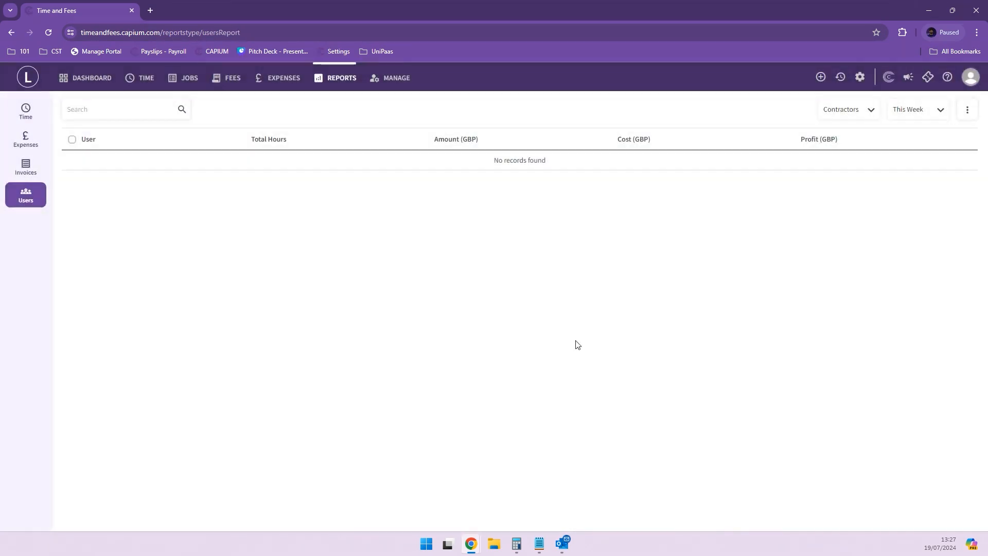
- Switch the users report from contractors to employees and examine the first employee's hours, amount and cost for this week
{"action": "left_click", "coordinate": [917, 118]}
{"action": "left_click", "coordinate": [851, 114]}
{"action": "left_click", "coordinate": [858, 148]}
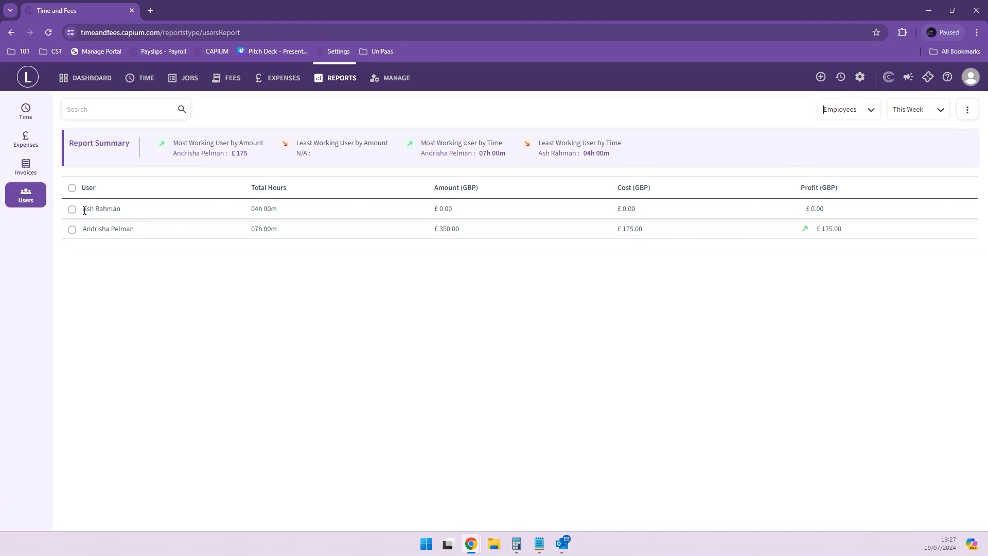
{"action": "left_click_drag", "start_coordinate": [92, 210], "coordinate": [100, 211]}
{"action": "double_click", "coordinate": [256, 209]}
{"action": "left_click_drag", "start_coordinate": [434, 205], "coordinate": [453, 208]}
{"action": "left_click_drag", "start_coordinate": [443, 208], "coordinate": [576, 206]}
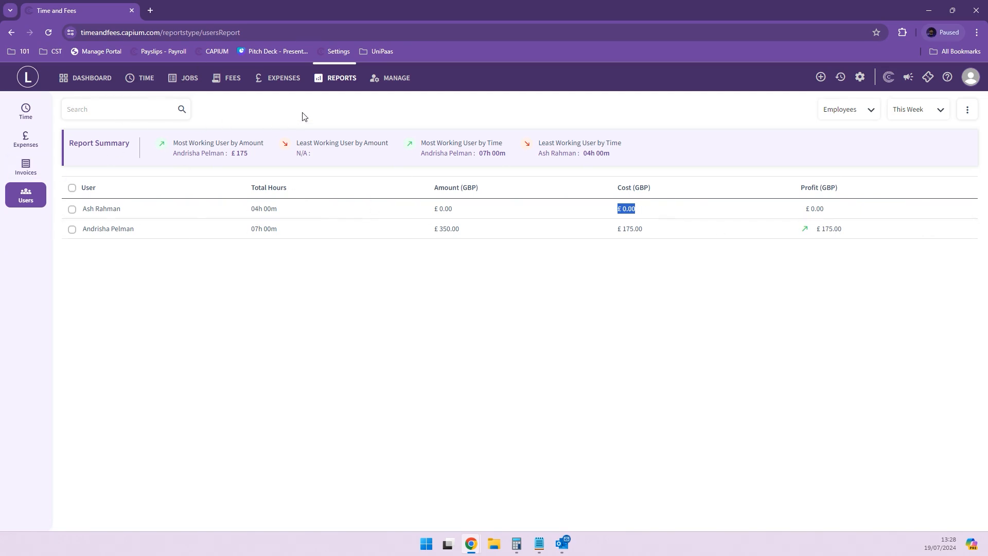
- Group this week's time report by job and check the other grouping options
{"action": "left_click", "coordinate": [26, 111]}
{"action": "left_click", "coordinate": [264, 114]}
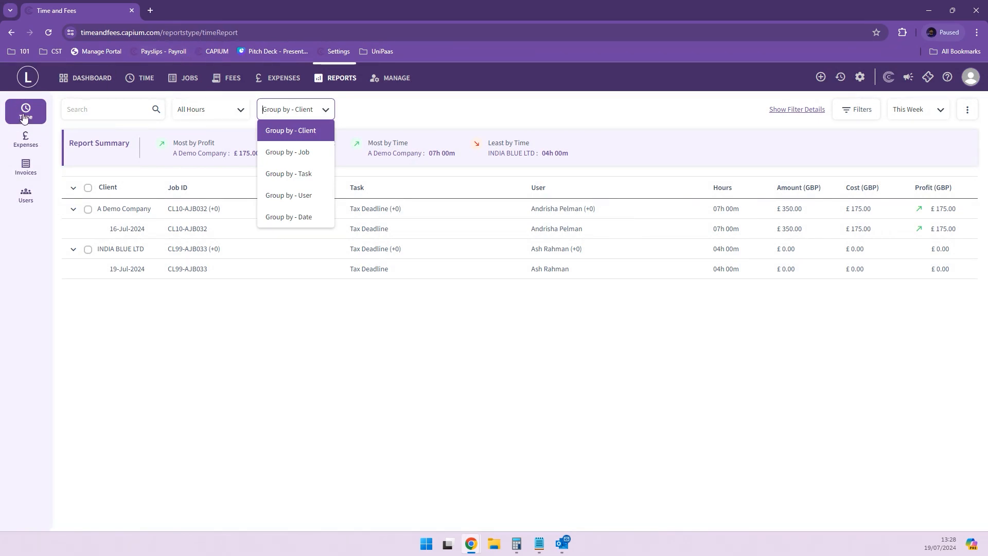
{"action": "left_click", "coordinate": [315, 154]}
{"action": "left_click", "coordinate": [281, 109]}
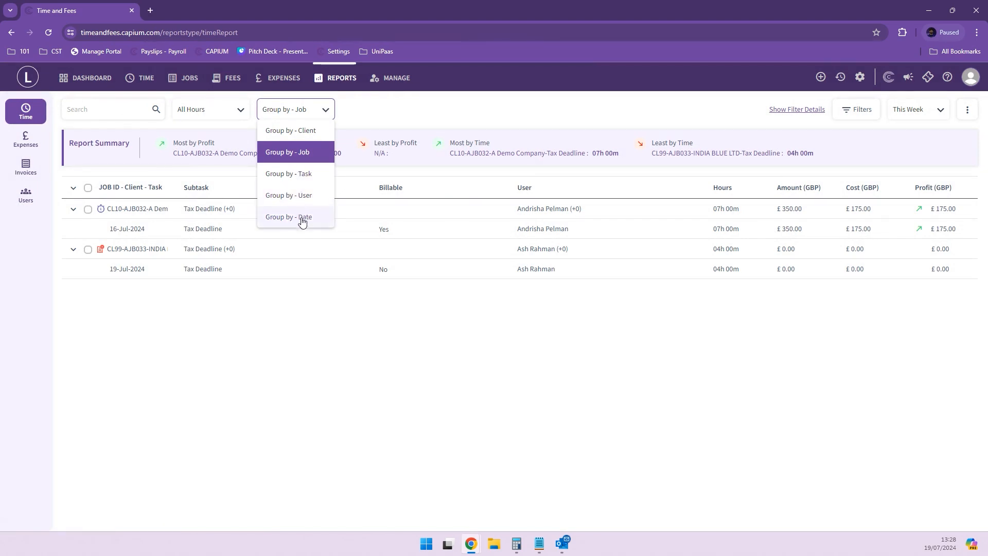
{"action": "left_click", "coordinate": [310, 325]}
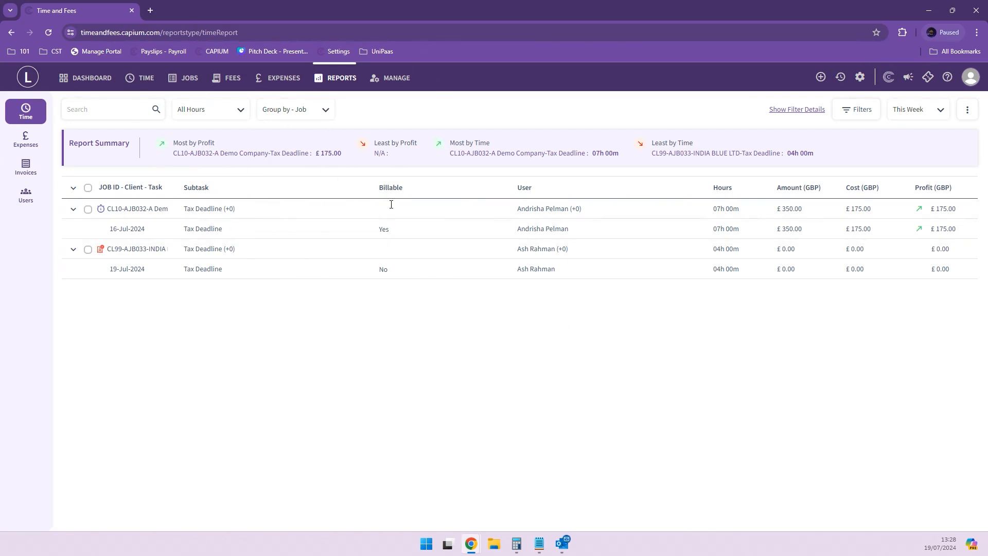
- Check the grouping options of the expenses report and show the invoices report for This Year
{"action": "left_click", "coordinate": [26, 139]}
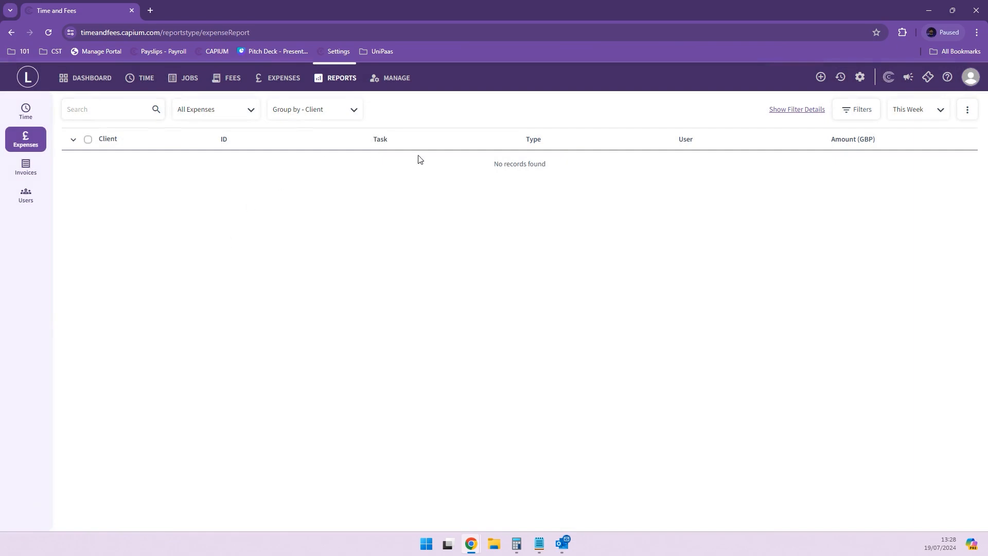
{"action": "left_click", "coordinate": [310, 112]}
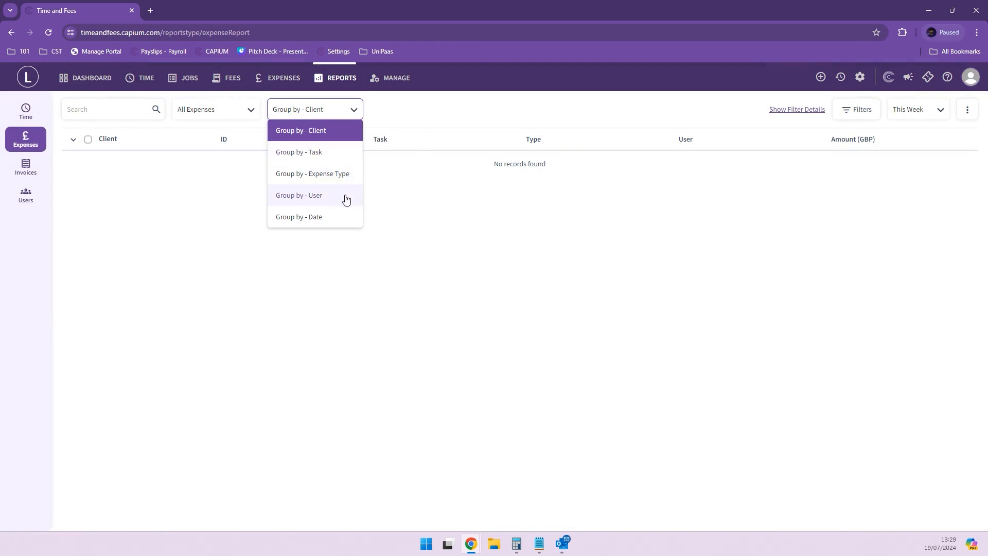
{"action": "left_click", "coordinate": [31, 166]}
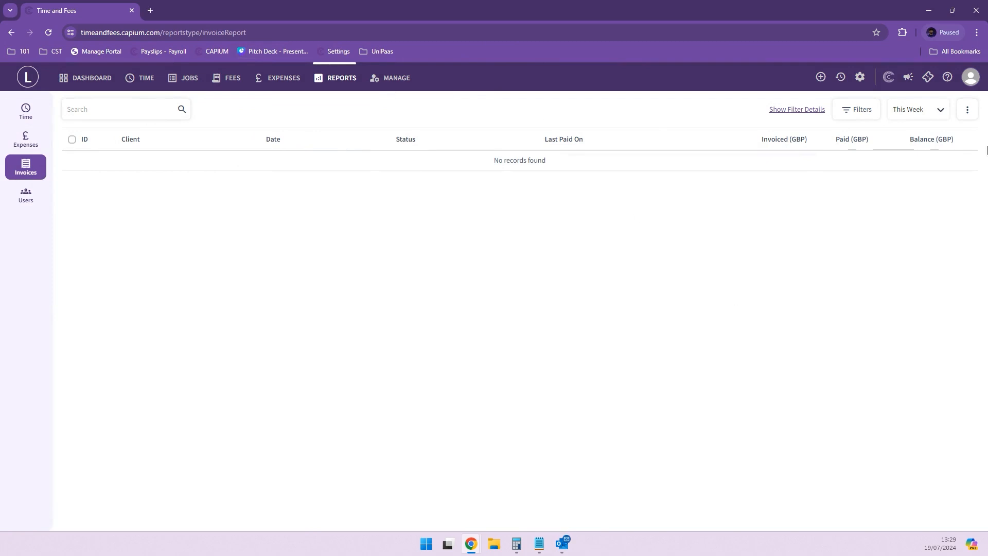
{"action": "left_click", "coordinate": [900, 106]}
{"action": "scroll", "coordinate": [922, 242], "scroll_direction": "down", "scroll_amount": 2}
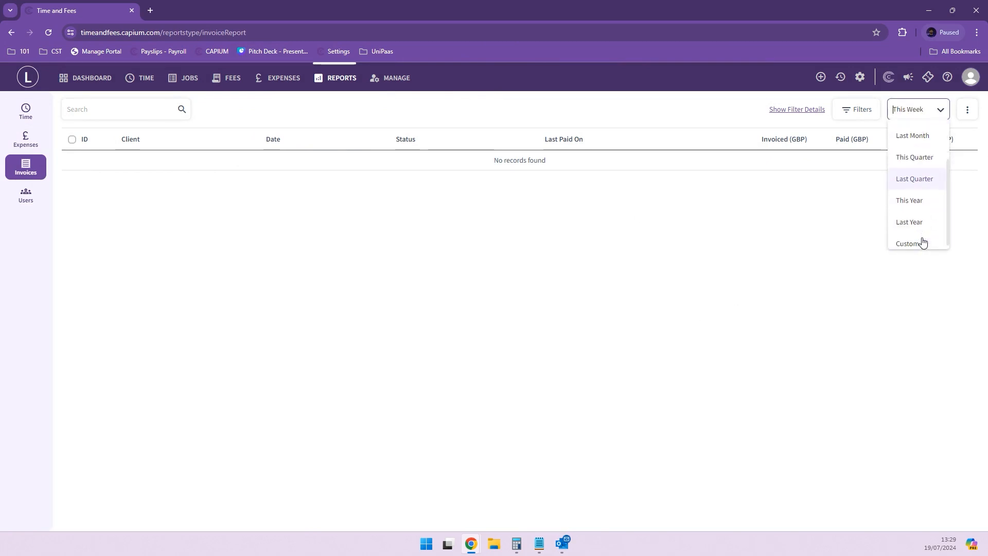
{"action": "left_click", "coordinate": [932, 197]}
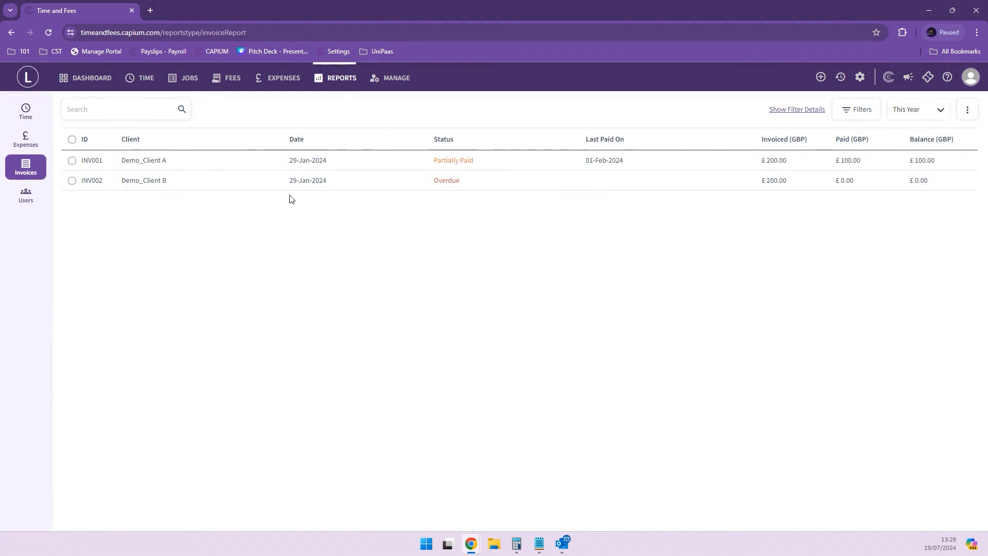
- Open user U017 from the managed users list and look through the user's overview
{"action": "left_click", "coordinate": [392, 83]}
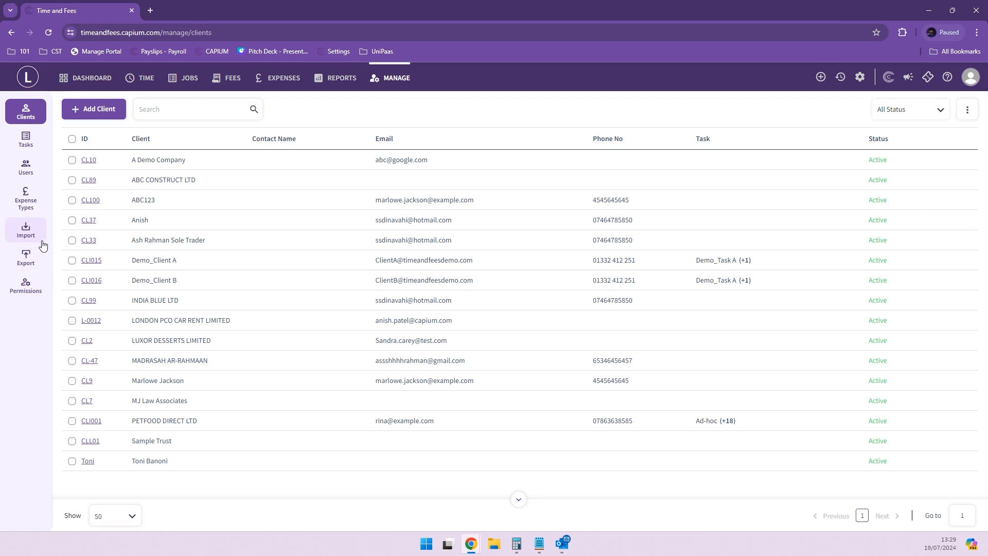
{"action": "left_click", "coordinate": [38, 174]}
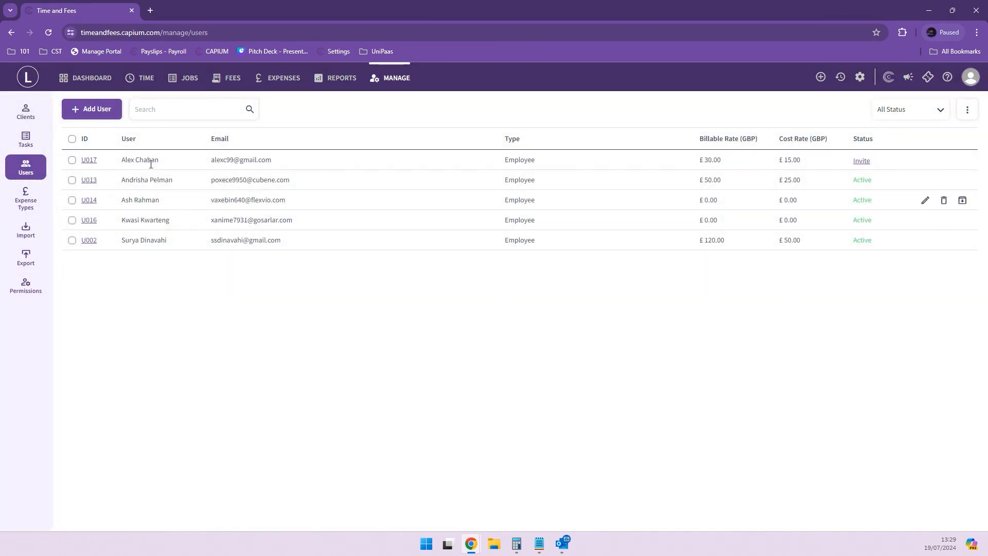
{"action": "left_click", "coordinate": [89, 161]}
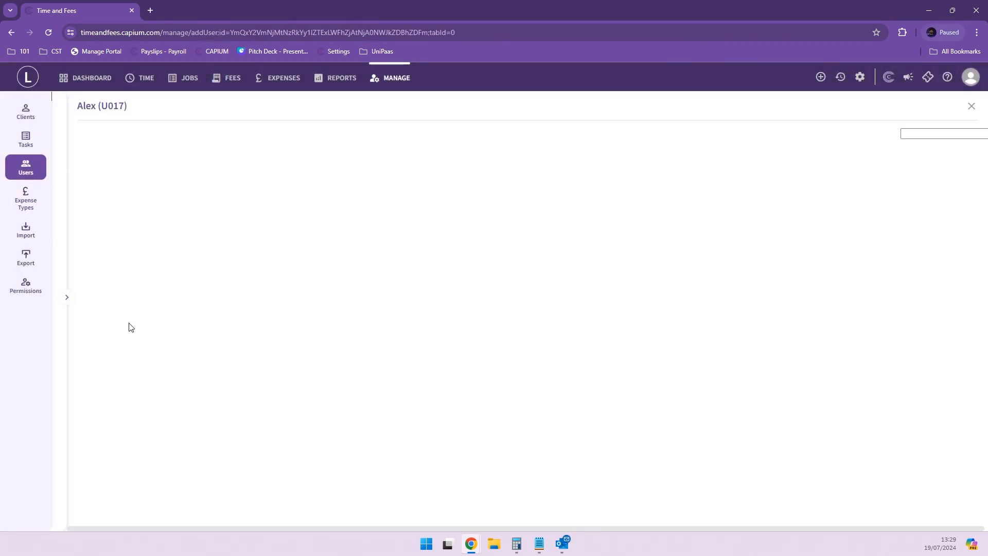
{"action": "scroll", "coordinate": [152, 308], "scroll_direction": "down", "scroll_amount": 7}
{"action": "scroll", "coordinate": [152, 307], "scroll_direction": "up", "scroll_amount": 2}
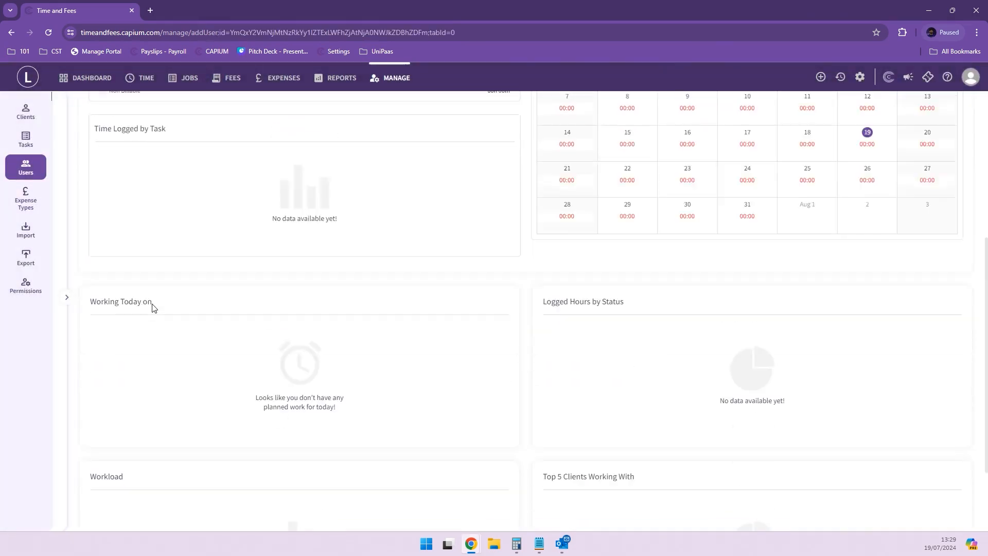
{"action": "scroll", "coordinate": [153, 307], "scroll_direction": "up", "scroll_amount": 5}
- Review user U017's details, including the client and task assignments
{"action": "left_click", "coordinate": [150, 140]}
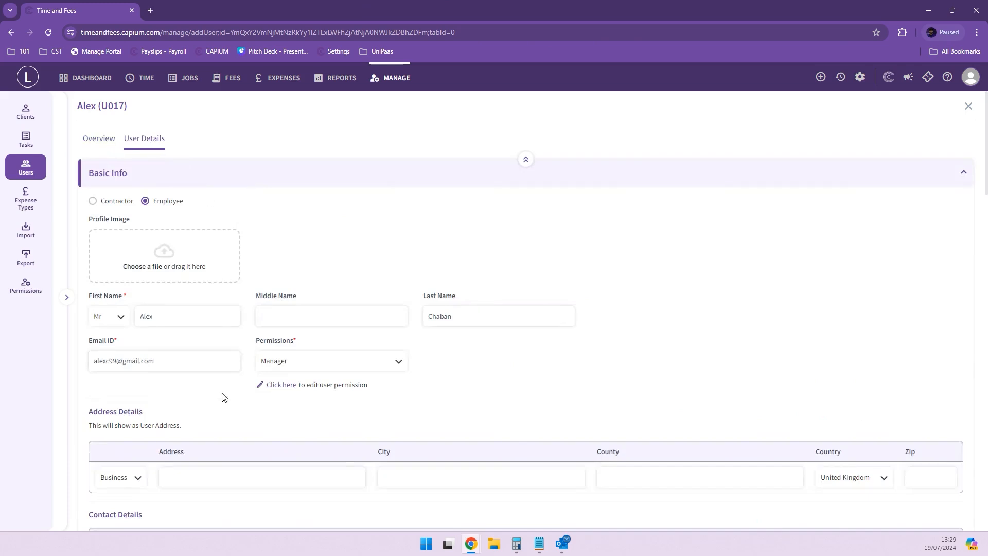
{"action": "scroll", "coordinate": [223, 396], "scroll_direction": "down", "scroll_amount": 9}
{"action": "scroll", "coordinate": [359, 293], "scroll_direction": "down", "scroll_amount": 4}
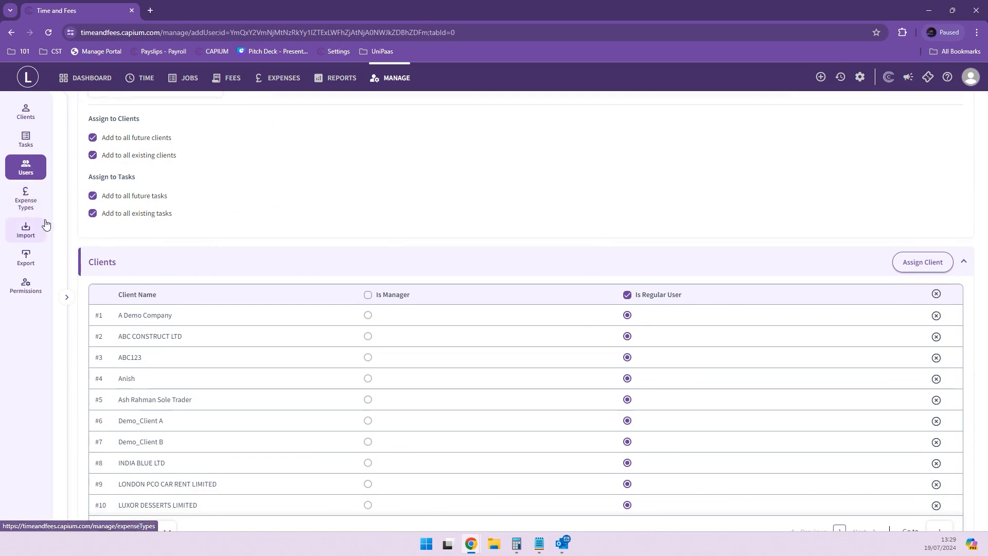
- Open the Bookkeeping task from the managed tasks list and view its task details
{"action": "left_click", "coordinate": [32, 141]}
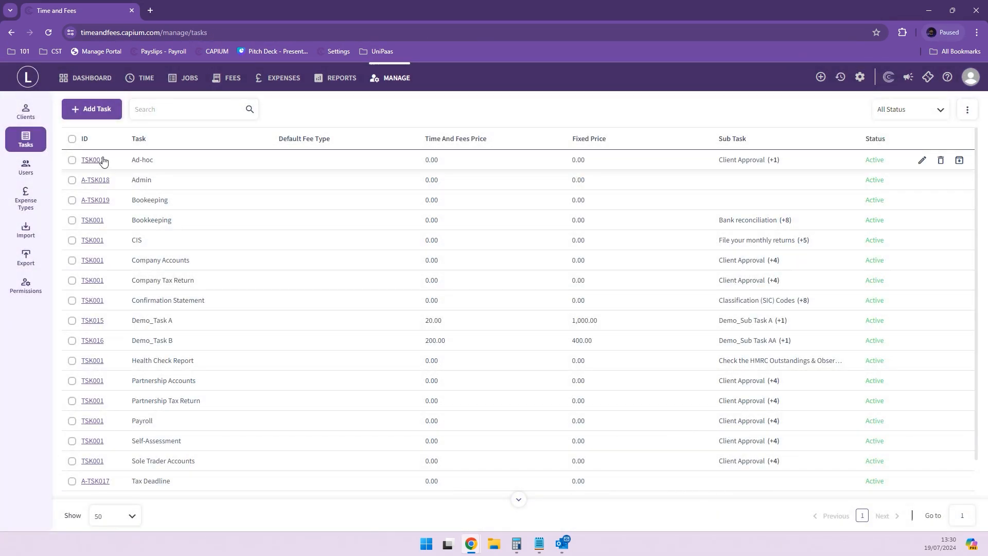
{"action": "left_click", "coordinate": [89, 220]}
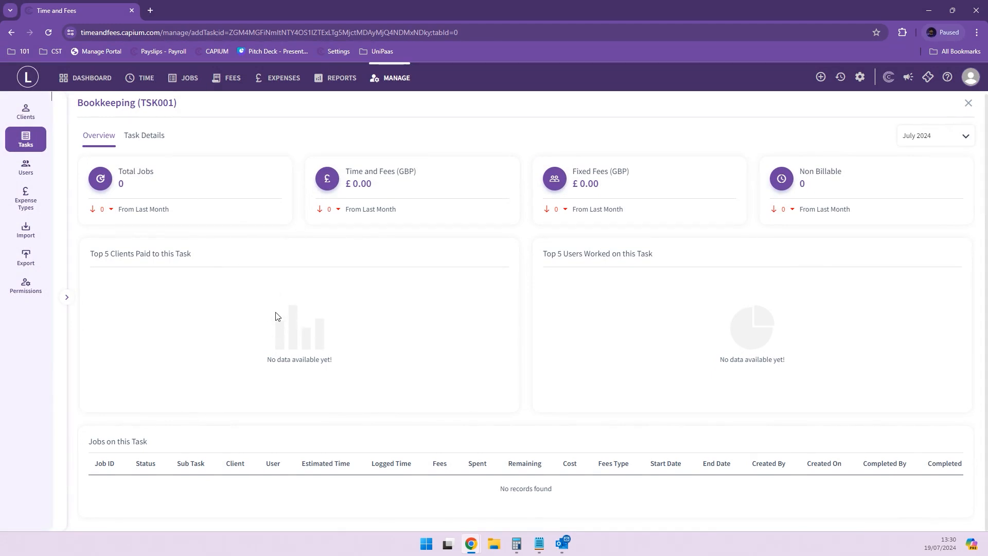
{"action": "left_click", "coordinate": [146, 137]}
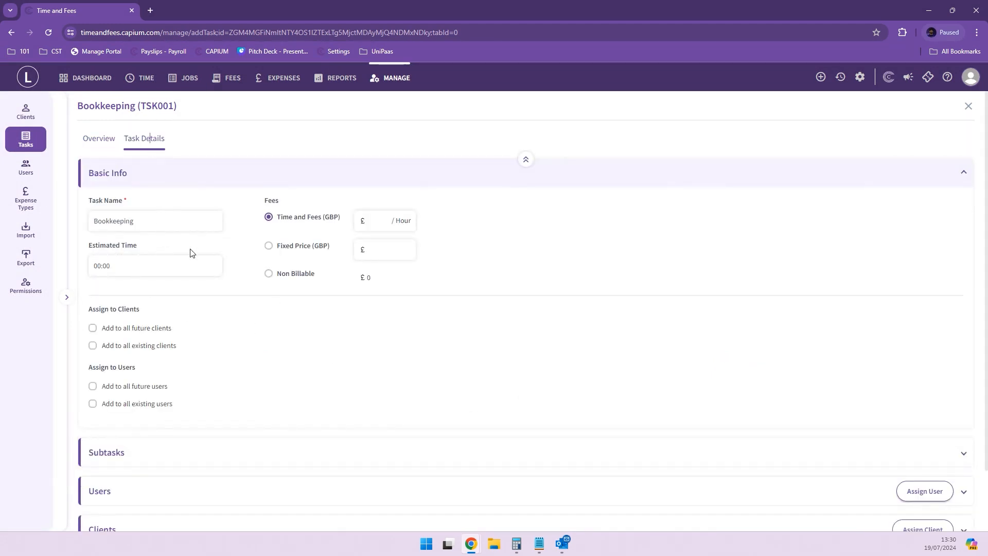
{"action": "scroll", "coordinate": [170, 359], "scroll_direction": "down", "scroll_amount": 2}
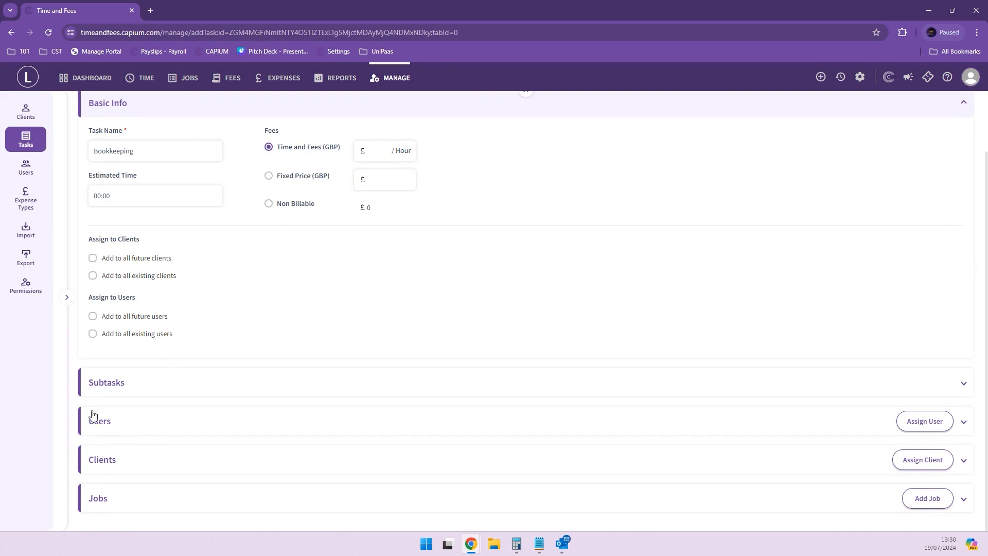
- Examine the Bookkeeping task's subtasks and assigned users, collapsing each section again after viewing it
{"action": "left_click", "coordinate": [107, 383]}
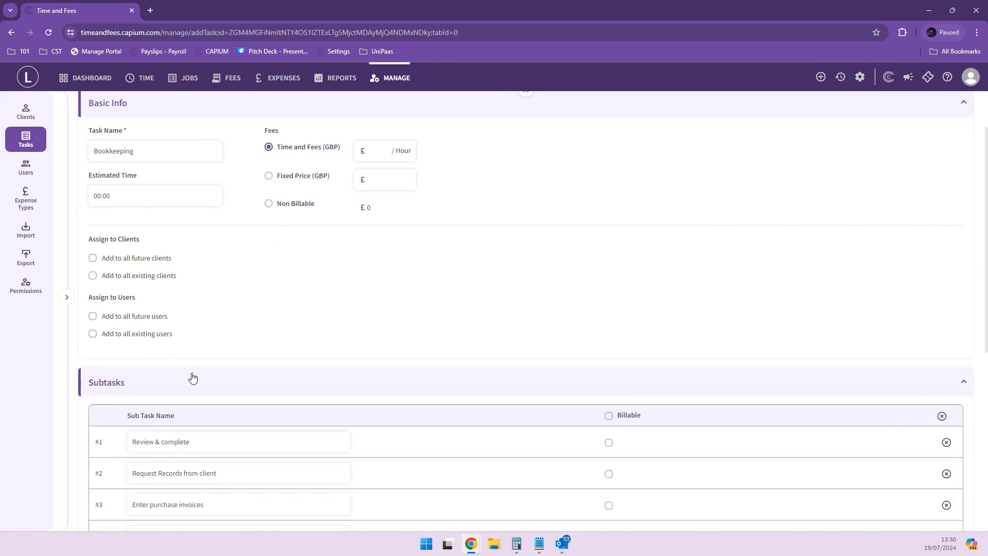
{"action": "scroll", "coordinate": [192, 379], "scroll_direction": "down", "scroll_amount": 3}
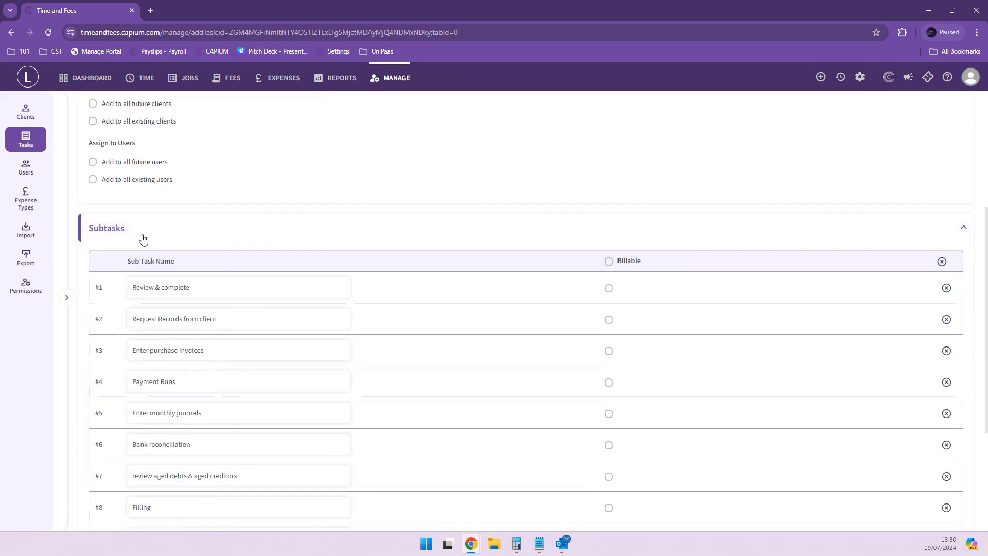
{"action": "left_click", "coordinate": [141, 237]}
{"action": "left_click", "coordinate": [215, 431]}
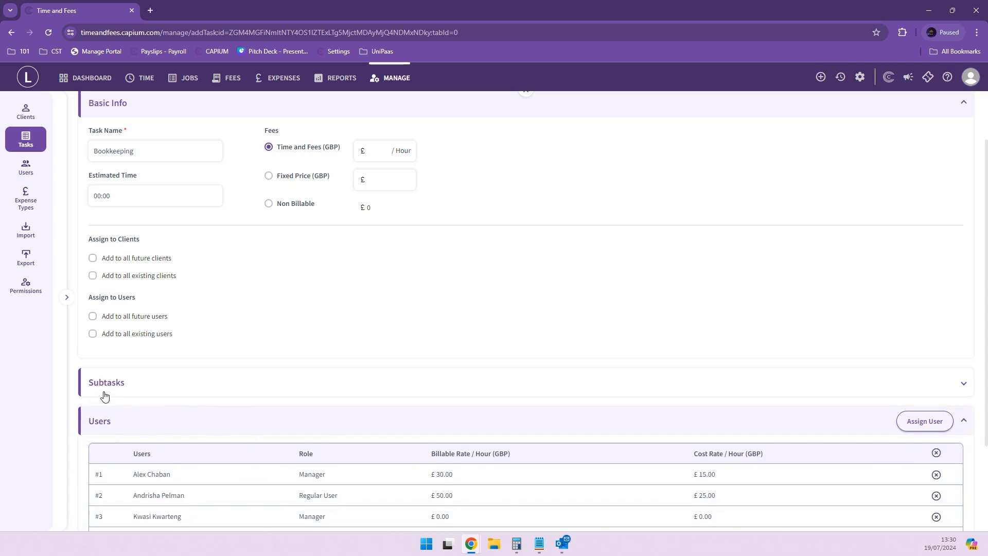
{"action": "scroll", "coordinate": [103, 395], "scroll_direction": "down", "scroll_amount": 3}
{"action": "left_click", "coordinate": [117, 305]}
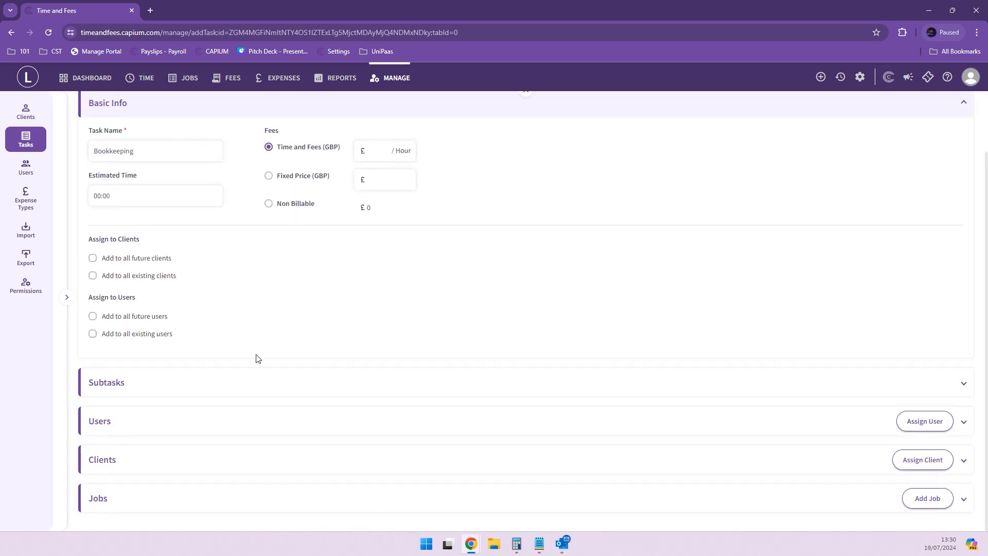
{"action": "scroll", "coordinate": [294, 308], "scroll_direction": "up", "scroll_amount": 2}
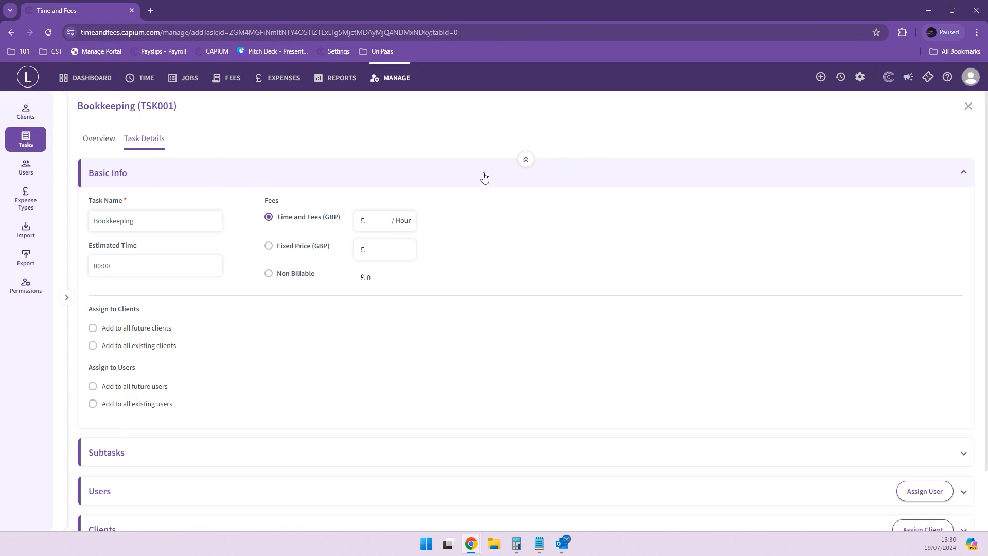
- Leave the Bookkeeping task unchanged and view the open support tickets
{"action": "left_click", "coordinate": [928, 78]}
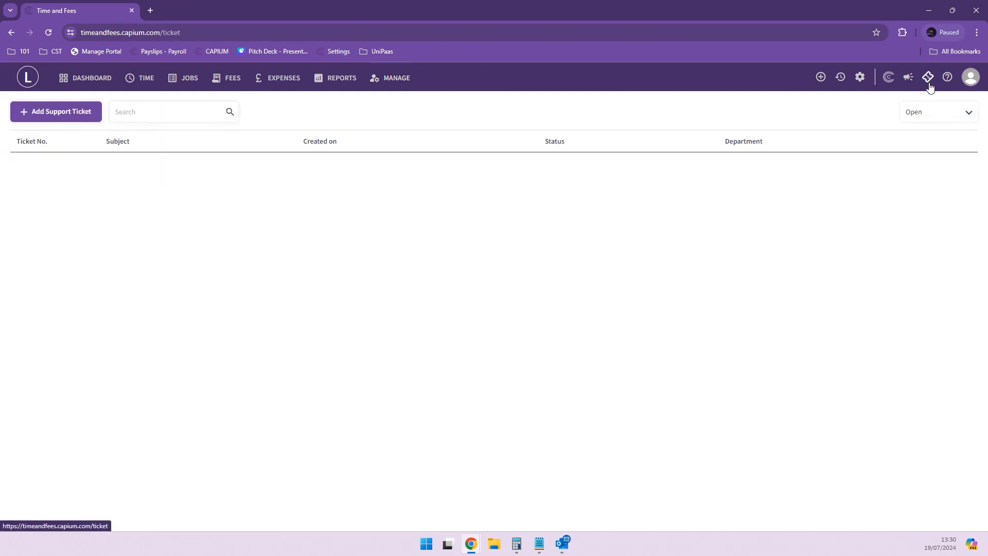